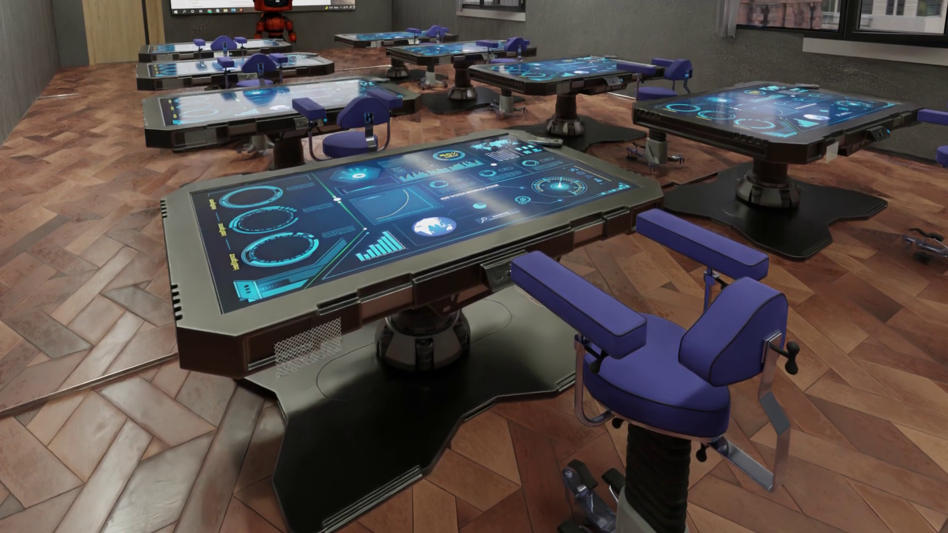
Run a BlenderKit search for 'room', returning 166 results
{"action": "type", "text": "room"}
{"action": "key", "text": "Return"}
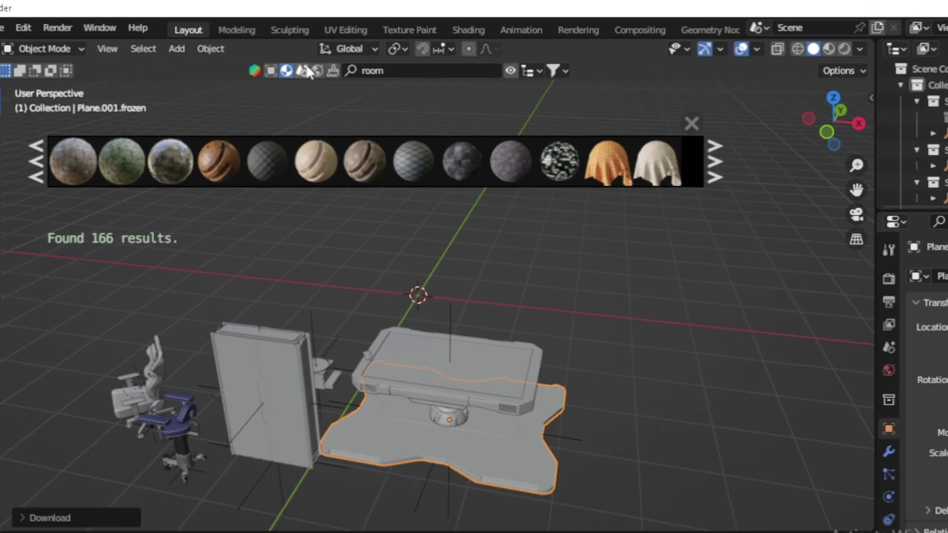
Switch the asset library to scenes and search for 'room'
{"action": "left_click", "coordinate": [294, 62]}
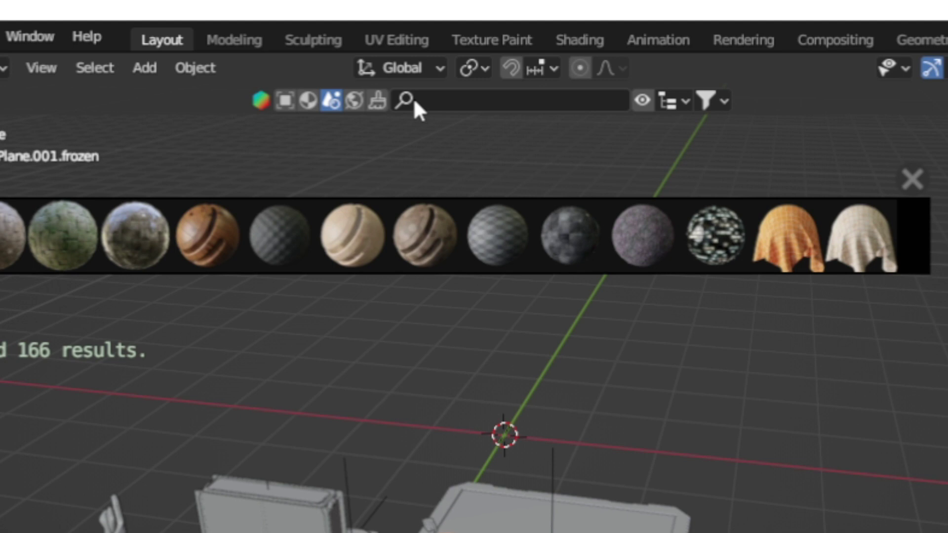
{"action": "type", "text": "roo"}
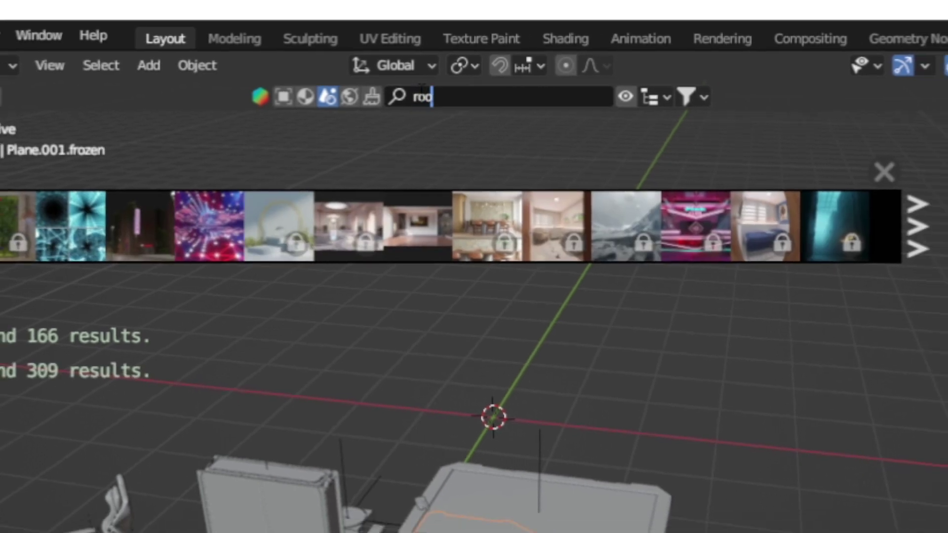
{"action": "type", "text": "m"}
{"action": "key", "text": "Return"}
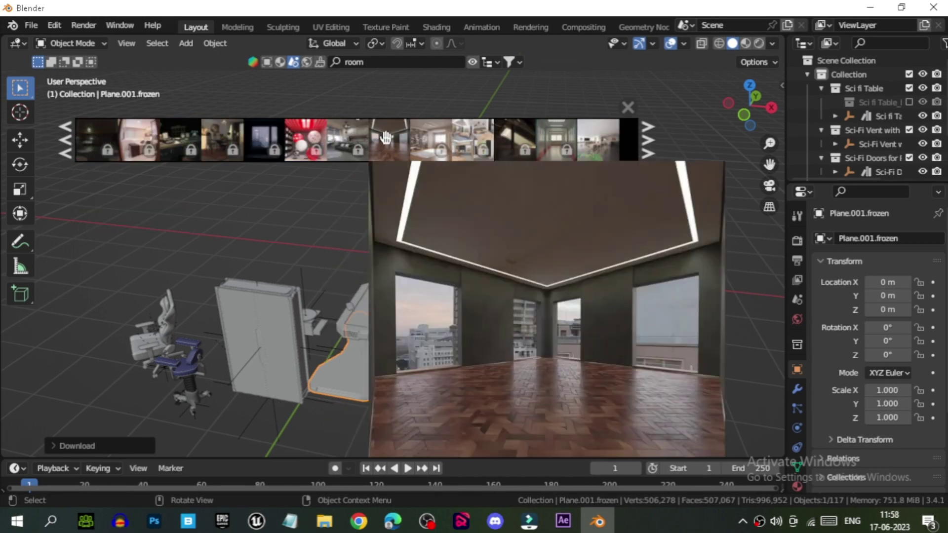
Append the Empty Office room scene into the viewport and switch to it
{"action": "left_click_drag", "start_coordinate": [388, 136], "coordinate": [420, 200]}
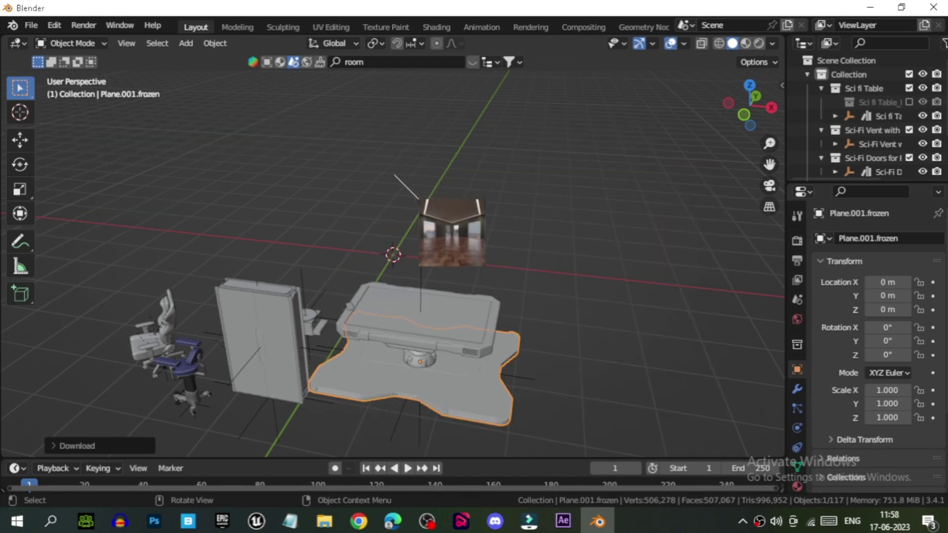
{"action": "left_click_drag", "start_coordinate": [416, 235], "coordinate": [416, 233]}
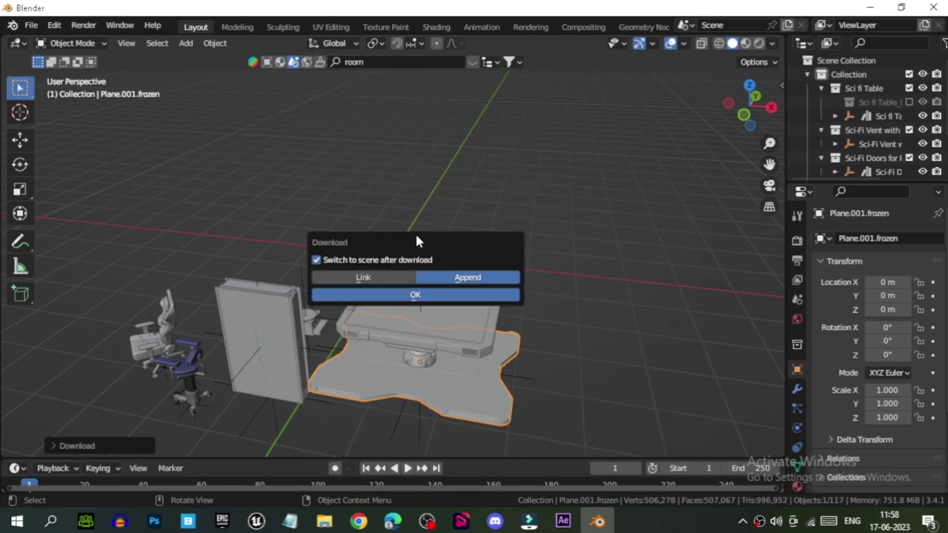
{"action": "left_click", "coordinate": [422, 297]}
Delete the Windows object from the room
{"action": "mouse_move", "coordinate": [533, 188]}
{"action": "middle_mouse_down"}
{"action": "mouse_move", "coordinate": [473, 337]}
{"action": "mouse_move", "coordinate": [764, 46]}
{"action": "middle_mouse_up"}
{"action": "key", "text": "z"}
{"action": "mouse_move", "coordinate": [527, 126]}
{"action": "middle_mouse_down"}
{"action": "mouse_move", "coordinate": [479, 263]}
{"action": "mouse_move", "coordinate": [351, 297]}
{"action": "mouse_move", "coordinate": [449, 248]}
{"action": "mouse_move", "coordinate": [535, 341]}
{"action": "mouse_move", "coordinate": [555, 241]}
{"action": "middle_mouse_up"}
{"action": "left_click", "coordinate": [535, 340]}
{"action": "left_click", "coordinate": [556, 241]}
{"action": "left_click", "coordinate": [580, 324]}
{"action": "left_click", "coordinate": [233, 321]}
{"action": "middle_click_drag", "start_coordinate": [233, 321], "coordinate": [398, 341]}
{"action": "left_click", "coordinate": [464, 288]}
{"action": "key", "text": "Delete"}
Hide the outside walls
{"action": "mouse_move", "coordinate": [464, 288]}
{"action": "middle_mouse_down"}
{"action": "mouse_move", "coordinate": [374, 299]}
{"action": "mouse_move", "coordinate": [516, 240]}
{"action": "middle_mouse_up"}
{"action": "left_click", "coordinate": [496, 395]}
{"action": "key", "text": "h"}
{"action": "left_click", "coordinate": [537, 324]}
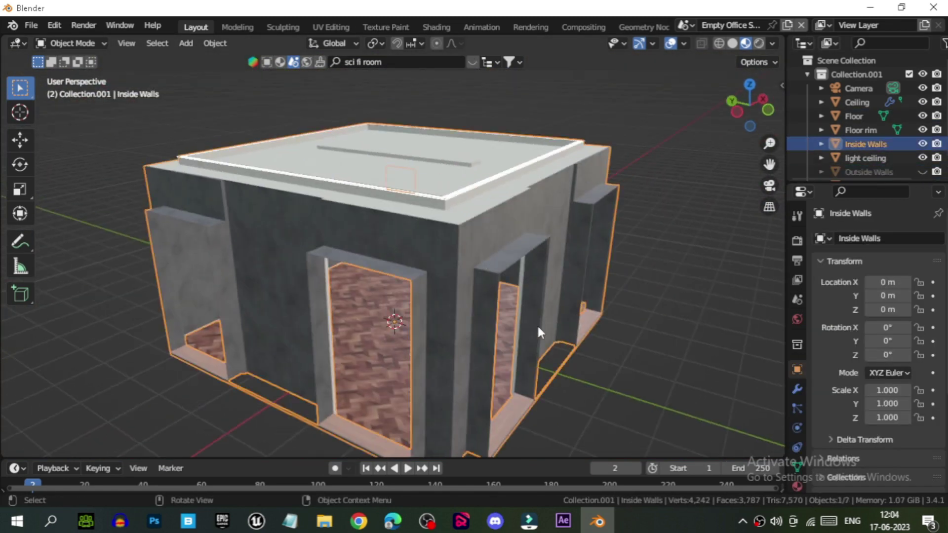
Scale the inside walls to 1.981 on X, about twice as wide
{"action": "middle_click_drag", "start_coordinate": [538, 324], "coordinate": [386, 304]}
{"action": "key", "text": "shift+space"}
{"action": "key", "text": "s"}
{"action": "left_click_drag", "start_coordinate": [425, 340], "coordinate": [431, 293]}
Delete the light ceiling
{"action": "middle_click_drag", "start_coordinate": [431, 294], "coordinate": [408, 205]}
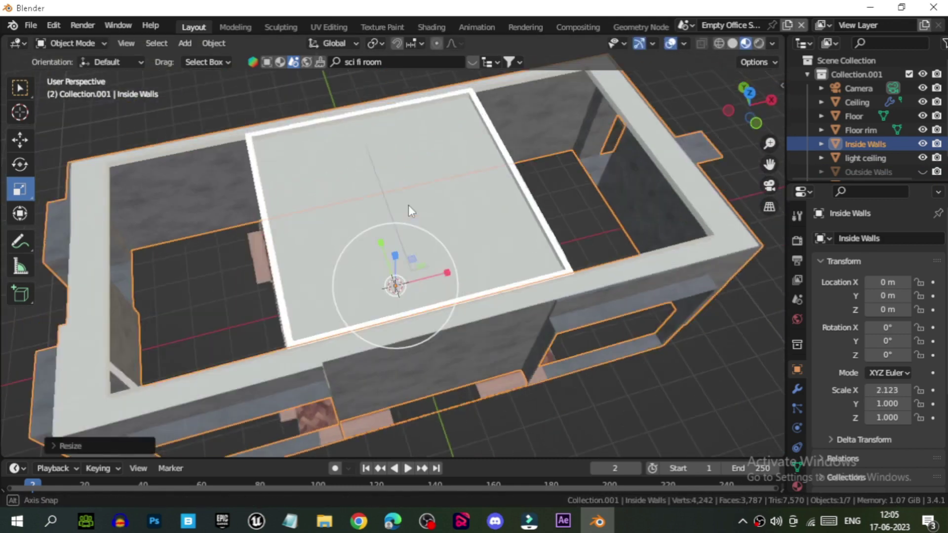
{"action": "left_click", "coordinate": [549, 199]}
{"action": "mouse_move", "coordinate": [549, 198]}
{"action": "middle_mouse_down"}
{"action": "mouse_move", "coordinate": [460, 285]}
{"action": "mouse_move", "coordinate": [564, 296]}
{"action": "middle_mouse_up"}
{"action": "key", "text": "Delete"}
{"action": "left_click", "coordinate": [452, 270]}
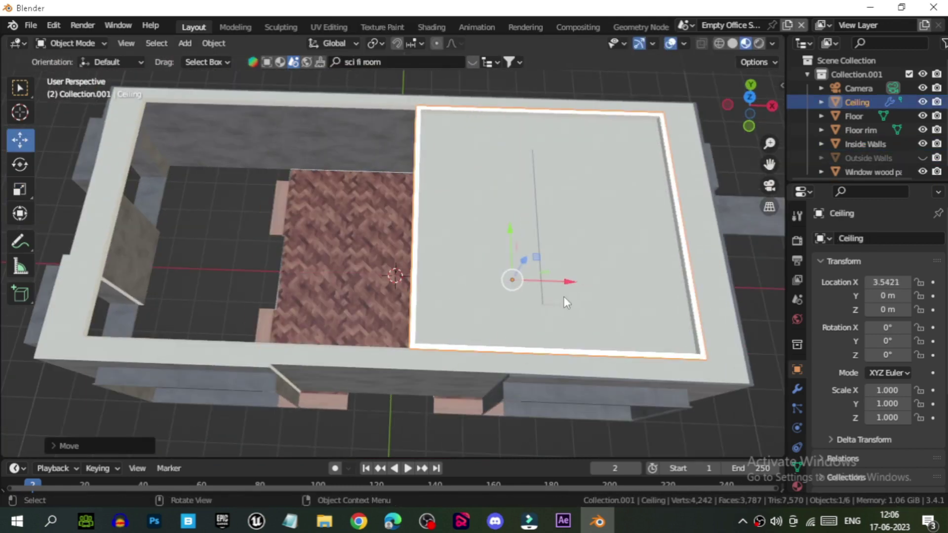
Duplicate the ceiling and position the copy beside the original
{"action": "key", "text": "shift+d"}
{"action": "left_click", "coordinate": [436, 357]}
{"action": "key", "text": "s"}
{"action": "left_click", "coordinate": [474, 316]}
{"action": "mouse_move", "coordinate": [474, 316]}
{"action": "middle_mouse_down"}
{"action": "mouse_move", "coordinate": [495, 310]}
{"action": "mouse_move", "coordinate": [435, 267]}
{"action": "middle_mouse_up"}
{"action": "key", "text": "g"}
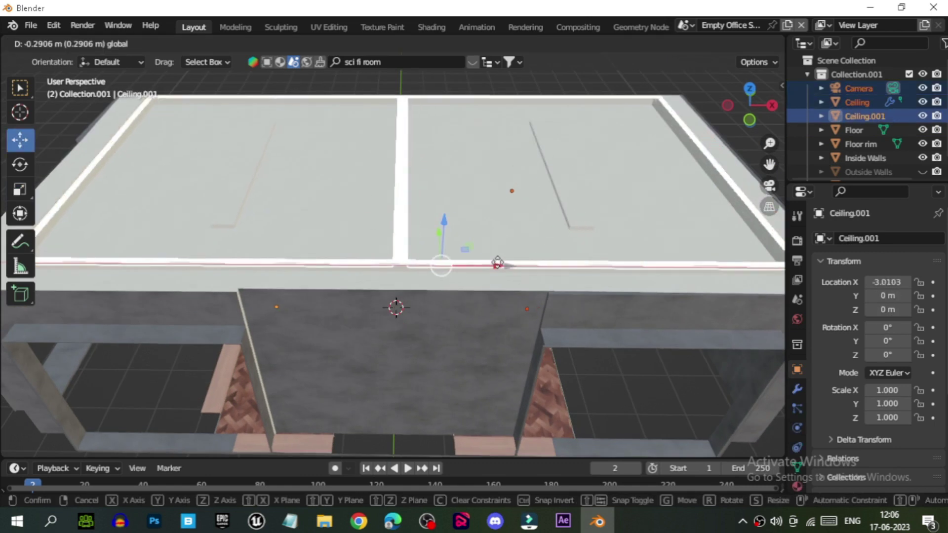
{"action": "left_click", "coordinate": [348, 357]}
Scale up the floor and delete the window wood panels
{"action": "key", "text": "s"}
{"action": "left_click", "coordinate": [395, 321]}
{"action": "left_click", "coordinate": [276, 381]}
{"action": "key", "text": "g"}
{"action": "key", "text": "Delete"}
Fill the door opening in the inside walls with a face
{"action": "mouse_move", "coordinate": [276, 380]}
{"action": "middle_mouse_down"}
{"action": "mouse_move", "coordinate": [204, 292]}
{"action": "mouse_move", "coordinate": [473, 382]}
{"action": "mouse_move", "coordinate": [511, 360]}
{"action": "mouse_move", "coordinate": [671, 373]}
{"action": "mouse_move", "coordinate": [694, 356]}
{"action": "mouse_move", "coordinate": [603, 339]}
{"action": "mouse_move", "coordinate": [201, 328]}
{"action": "mouse_move", "coordinate": [433, 340]}
{"action": "mouse_move", "coordinate": [457, 381]}
{"action": "mouse_move", "coordinate": [159, 286]}
{"action": "mouse_move", "coordinate": [81, 360]}
{"action": "mouse_move", "coordinate": [614, 142]}
{"action": "middle_mouse_up"}
{"action": "left_click", "coordinate": [207, 295]}
{"action": "key", "text": "Tab"}
{"action": "key", "text": "f"}
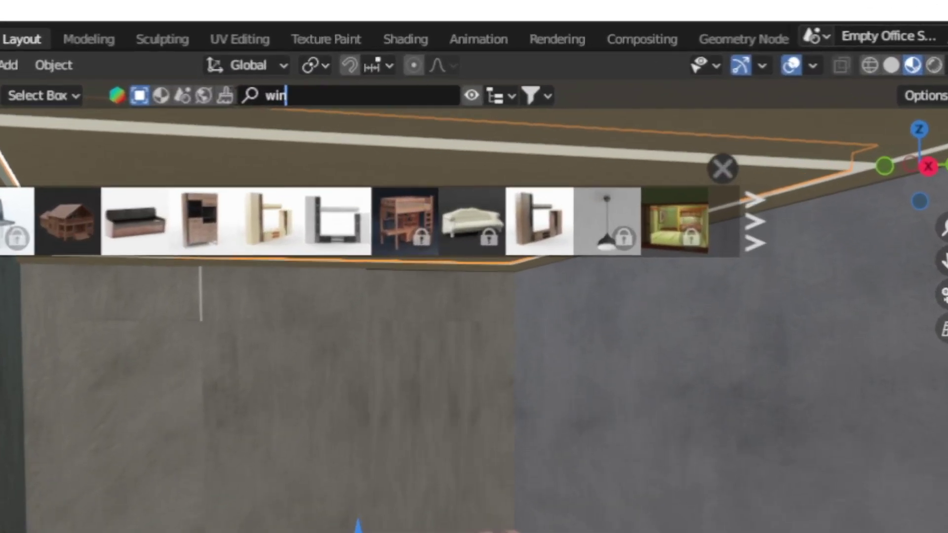
Search the asset library for windows, briefly trying 'sci fi window', and browse results
{"action": "type", "text": "dow"}
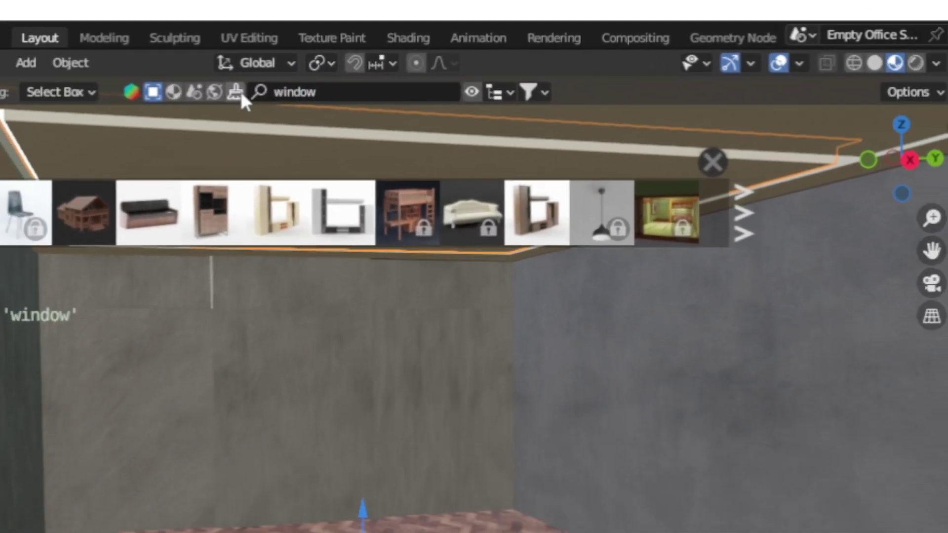
{"action": "key", "text": "Return"}
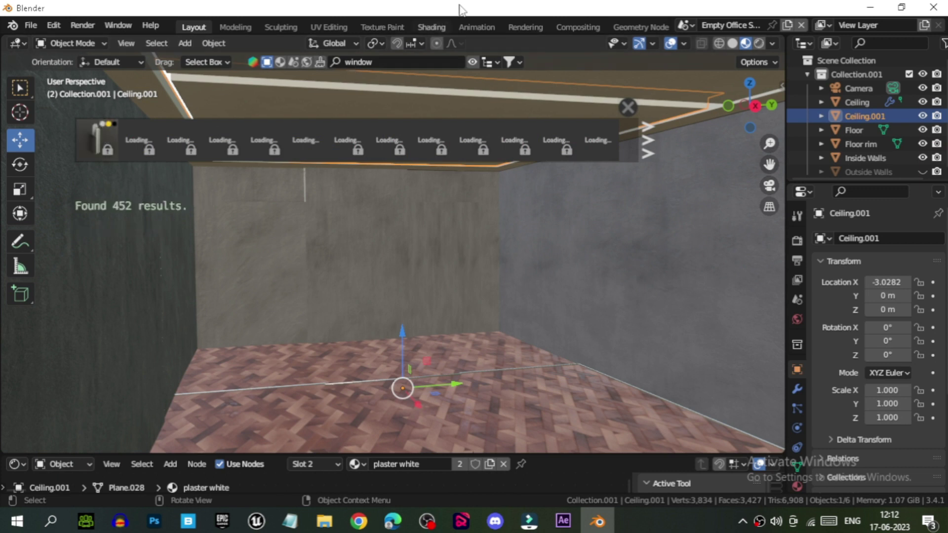
{"action": "scroll", "coordinate": [395, 140], "scroll_direction": "down", "scroll_amount": 2}
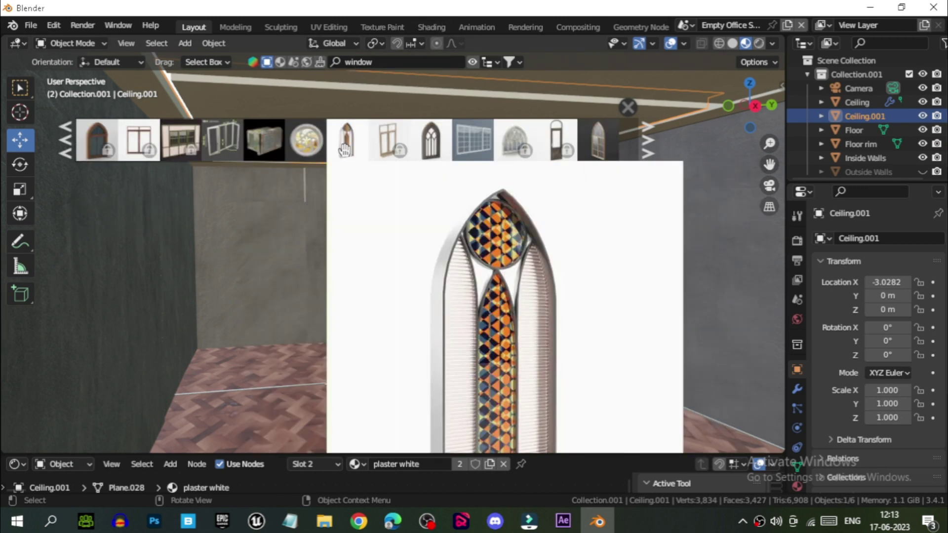
{"action": "left_click", "coordinate": [368, 62]}
{"action": "type", "text": "sci fi window"}
{"action": "key", "text": "Return"}
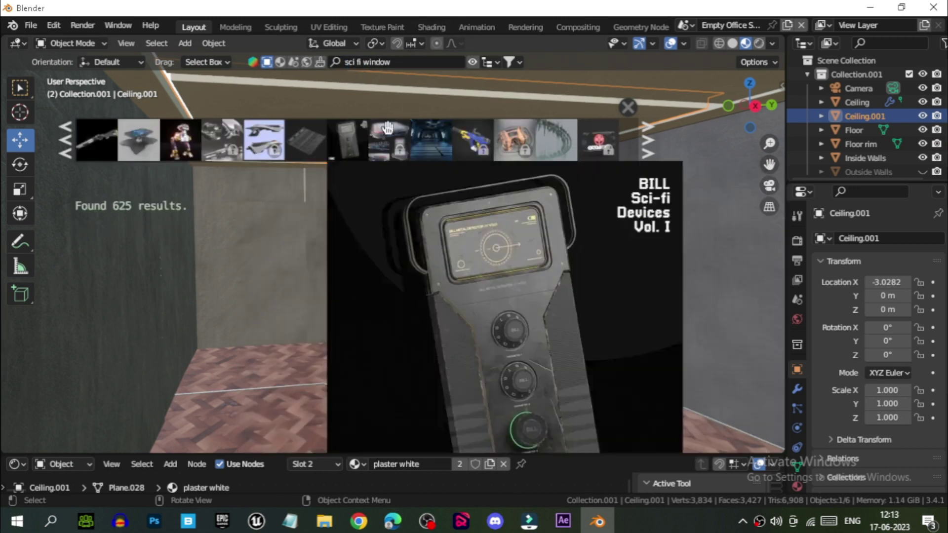
{"action": "key", "text": "ctrl+z"}
{"action": "scroll", "coordinate": [359, 144], "scroll_direction": "down", "scroll_amount": 2}
{"action": "scroll", "coordinate": [358, 144], "scroll_direction": "down", "scroll_amount": 2}
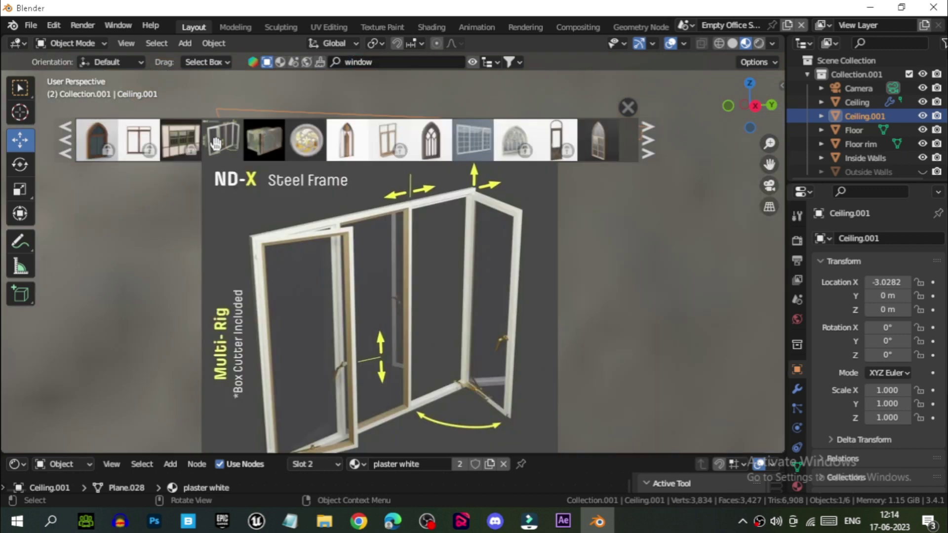
{"action": "scroll", "coordinate": [358, 145], "scroll_direction": "down", "scroll_amount": 2}
{"action": "scroll", "coordinate": [515, 144], "scroll_direction": "down", "scroll_amount": 2}
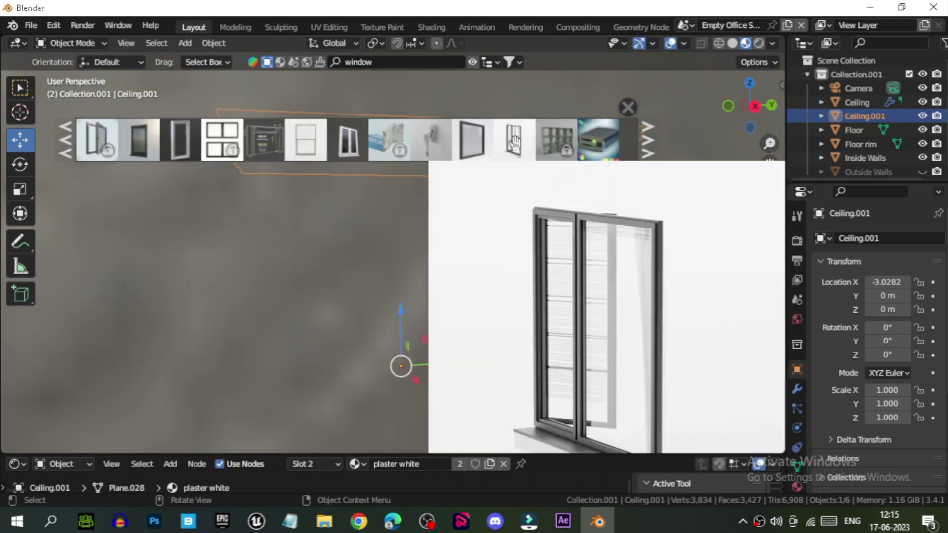
Drop the win_doubleTall window asset into the scene
{"action": "left_click_drag", "start_coordinate": [515, 143], "coordinate": [419, 272]}
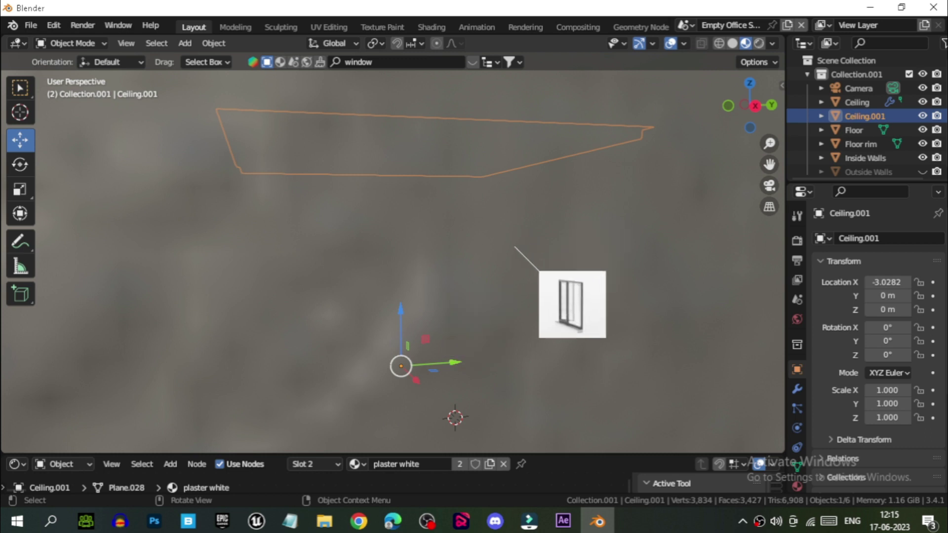
{"action": "left_click_drag", "start_coordinate": [514, 247], "coordinate": [512, 248]}
{"action": "mouse_move", "coordinate": [511, 249]}
{"action": "middle_mouse_down"}
{"action": "mouse_move", "coordinate": [517, 278]}
{"action": "mouse_move", "coordinate": [217, 262]}
{"action": "middle_mouse_up"}
{"action": "left_click", "coordinate": [217, 262]}
Rotate the window -90° on X to stand it upright
{"action": "middle_click_drag", "start_coordinate": [196, 339], "coordinate": [444, 316]}
{"action": "key", "text": "shift+space"}
{"action": "key", "text": "r"}
{"action": "left_click_drag", "start_coordinate": [613, 286], "coordinate": [593, 232]}
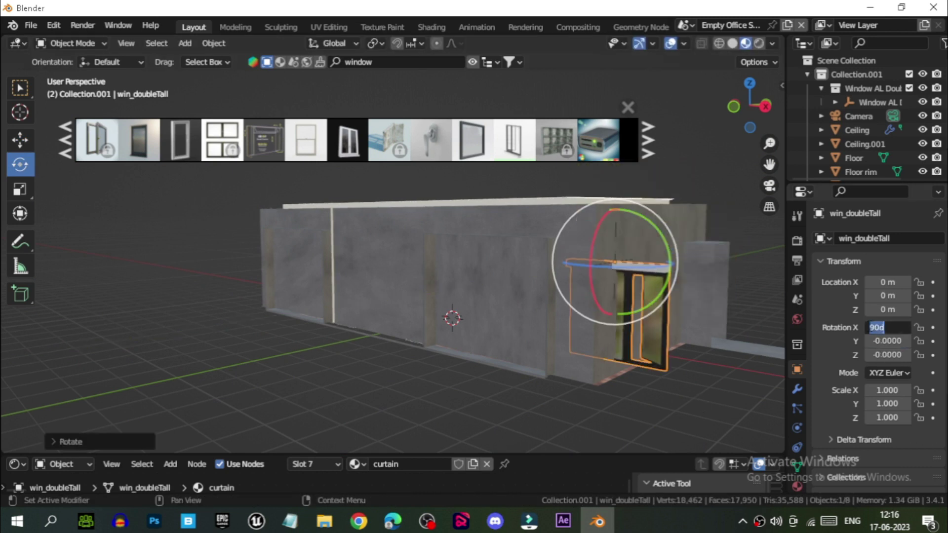
{"action": "key", "text": "Return"}
Move the window up into the long wall and make a linked duplicate
{"action": "key", "text": "shift+space"}
{"action": "key", "text": "g"}
{"action": "middle_click_drag", "start_coordinate": [655, 289], "coordinate": [360, 391]}
{"action": "mouse_move", "coordinate": [360, 392]}
{"action": "left_mouse_down"}
{"action": "mouse_move", "coordinate": [494, 254]}
{"action": "mouse_move", "coordinate": [551, 285]}
{"action": "left_mouse_up"}
{"action": "mouse_move", "coordinate": [551, 285]}
{"action": "middle_mouse_down"}
{"action": "mouse_move", "coordinate": [713, 295]}
{"action": "mouse_move", "coordinate": [455, 337]}
{"action": "middle_mouse_up"}
{"action": "left_click_drag", "start_coordinate": [454, 337], "coordinate": [424, 322]}
{"action": "mouse_move", "coordinate": [425, 321]}
{"action": "middle_mouse_down"}
{"action": "mouse_move", "coordinate": [379, 313]}
{"action": "mouse_move", "coordinate": [457, 369]}
{"action": "mouse_move", "coordinate": [453, 310]}
{"action": "middle_mouse_up"}
{"action": "key", "text": "alt+d"}
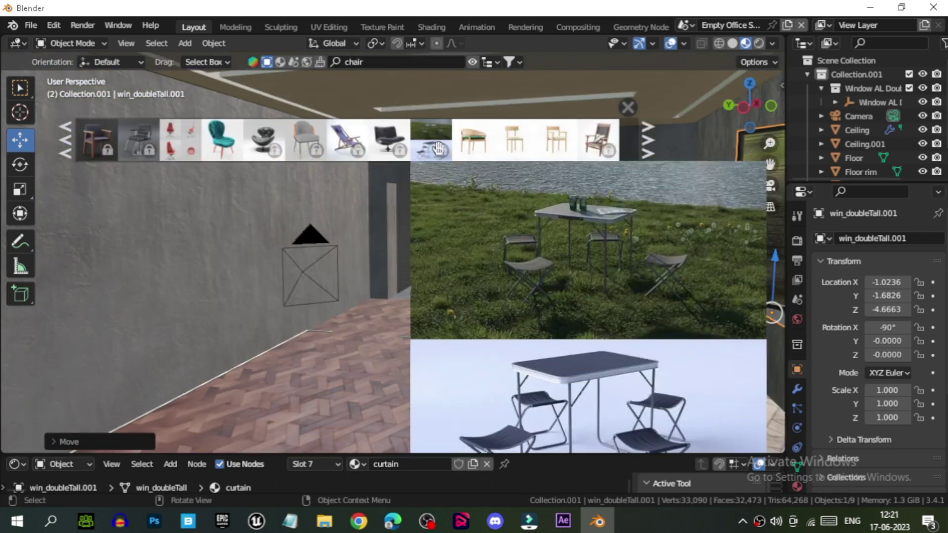
Place the blue surgeon chair from the chair results on the floor
{"action": "scroll", "coordinate": [438, 145], "scroll_direction": "down", "scroll_amount": 2}
{"action": "scroll", "coordinate": [405, 146], "scroll_direction": "down", "scroll_amount": 2}
{"action": "scroll", "coordinate": [366, 146], "scroll_direction": "down", "scroll_amount": 2}
{"action": "scroll", "coordinate": [326, 146], "scroll_direction": "down", "scroll_amount": 2}
{"action": "mouse_move", "coordinate": [310, 140]}
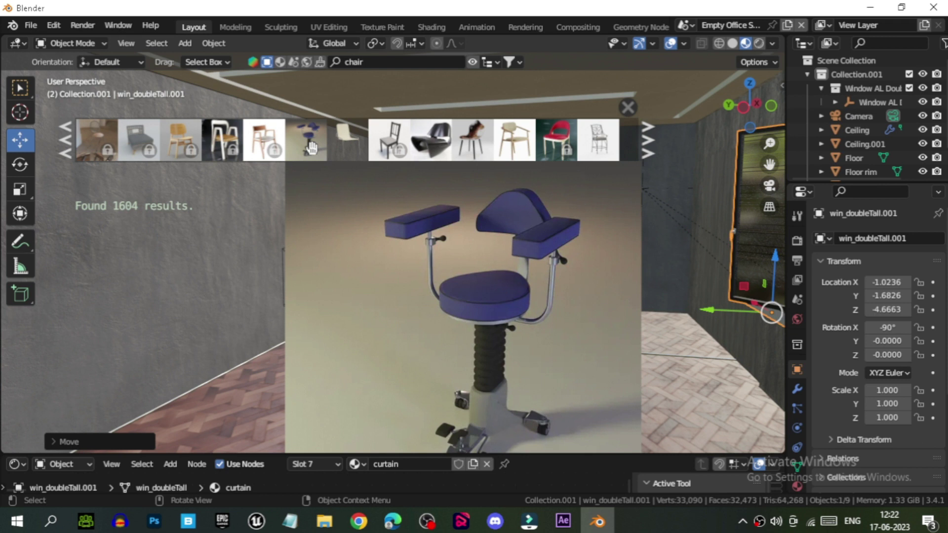
{"action": "left_click_drag", "start_coordinate": [307, 143], "coordinate": [500, 343]}
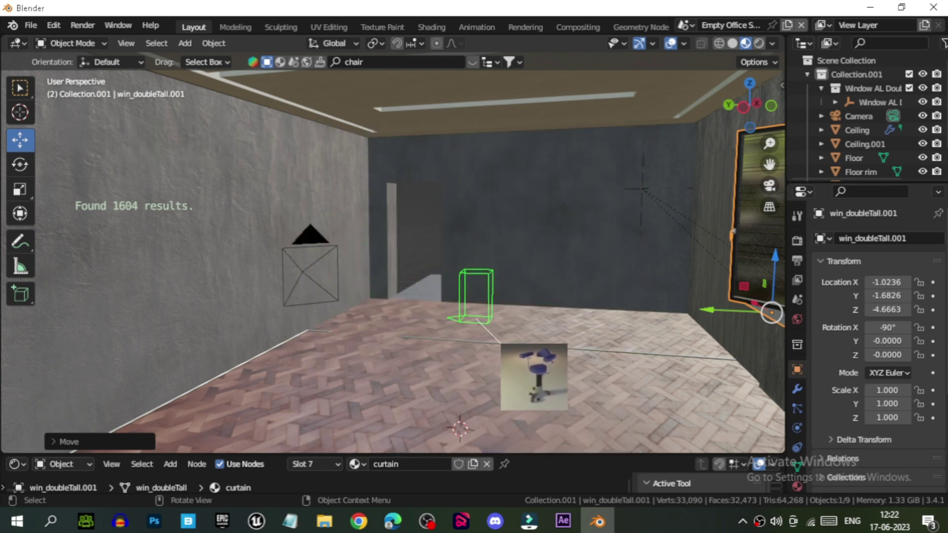
Search 'sci fi table' and place the table in the room
{"action": "left_click", "coordinate": [381, 64]}
{"action": "type", "text": "sci"}
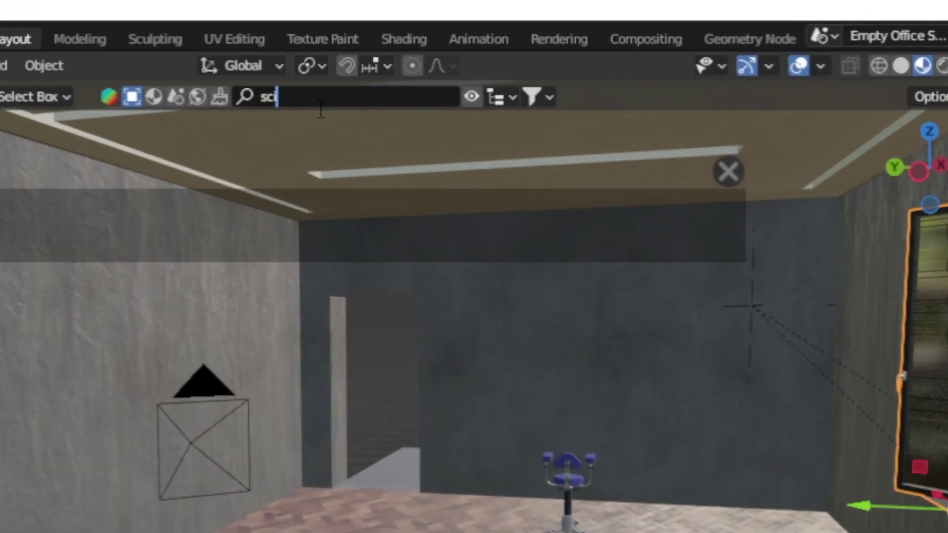
{"action": "type", "text": " fi table"}
{"action": "key", "text": "Return"}
{"action": "mouse_move", "coordinate": [104, 140]}
{"action": "left_mouse_down"}
{"action": "mouse_move", "coordinate": [517, 355]}
{"action": "mouse_move", "coordinate": [492, 356]}
{"action": "left_mouse_up"}
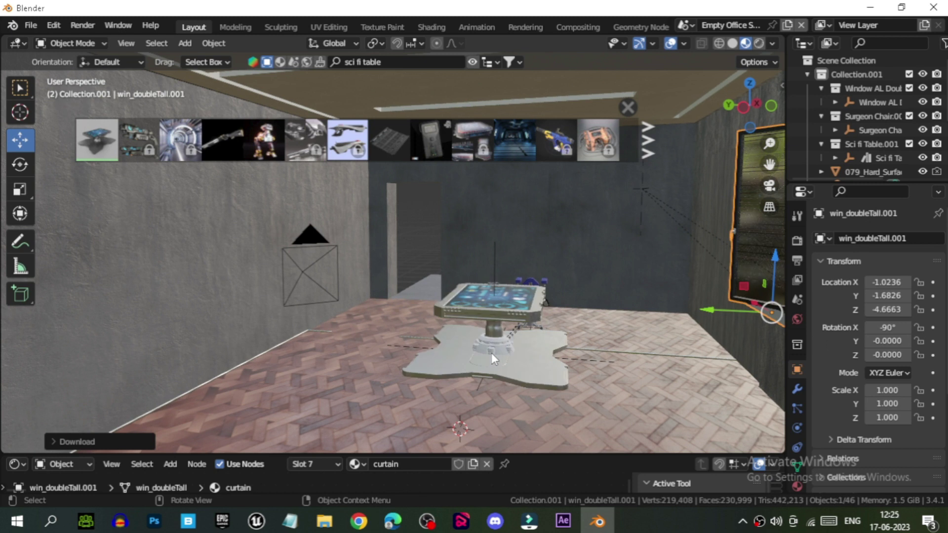
Frame the floor rim from above and hide the inside walls
{"action": "middle_click_drag", "start_coordinate": [502, 335], "coordinate": [820, 114]}
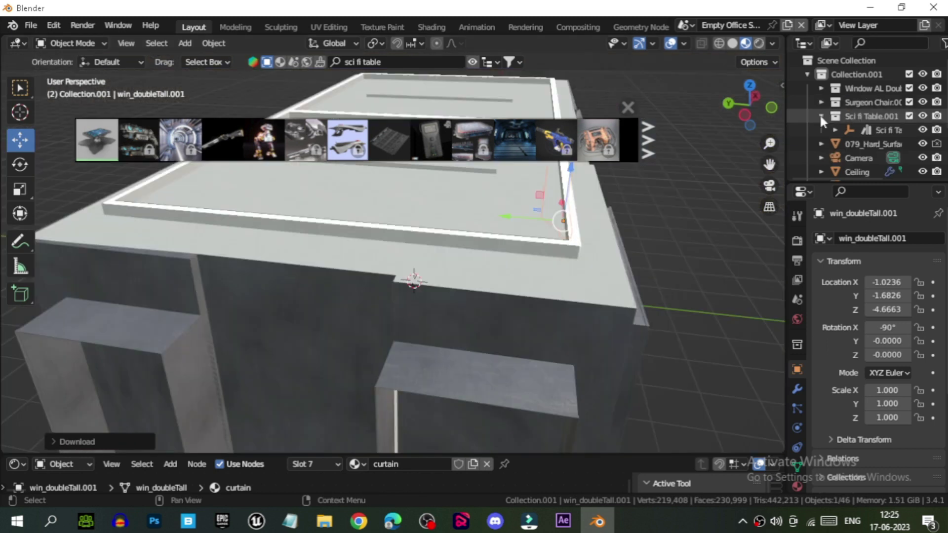
{"action": "scroll", "coordinate": [834, 141], "scroll_direction": "down", "scroll_amount": 3}
{"action": "left_click", "coordinate": [855, 143]}
{"action": "key", "text": "KP_Decimal"}
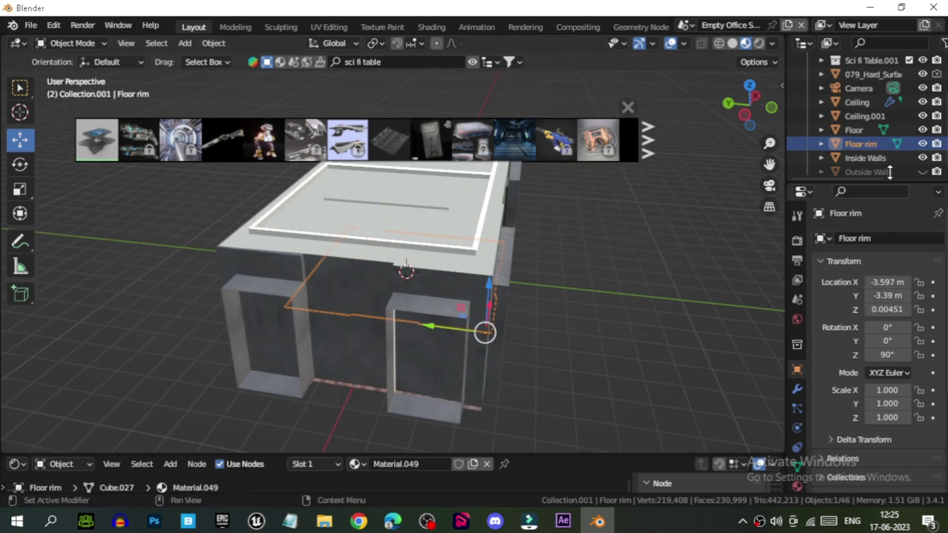
{"action": "left_click", "coordinate": [923, 153]}
Hide the floor rim and linked-duplicate the table into a top row of four
{"action": "left_click", "coordinate": [922, 139]}
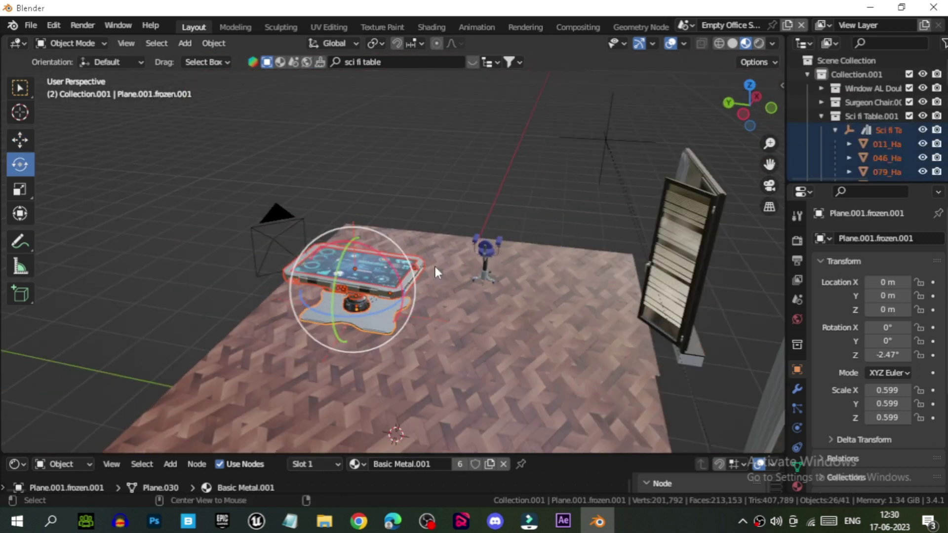
{"action": "left_click", "coordinate": [31, 145]}
{"action": "key", "text": "alt+d"}
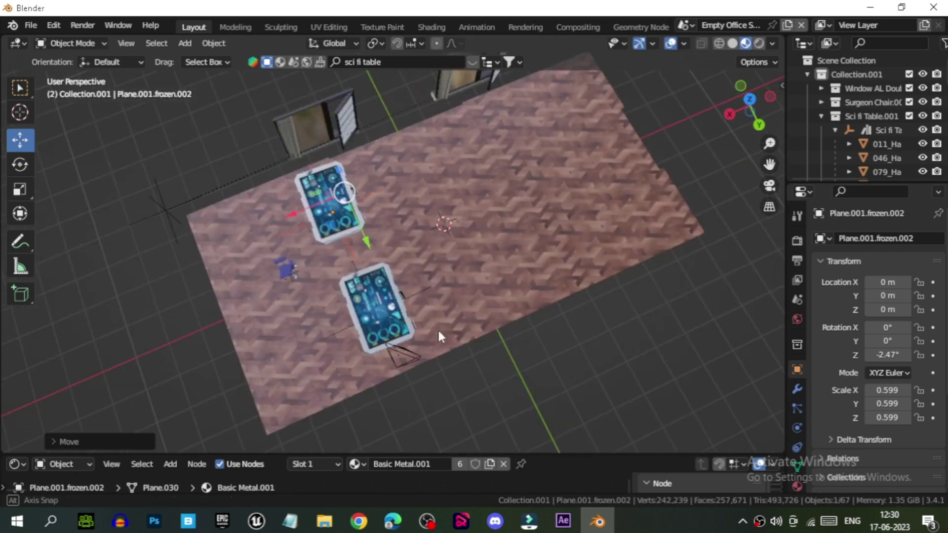
{"action": "key", "text": "alt+d"}
{"action": "left_click", "coordinate": [425, 204]}
{"action": "key", "text": "alt+d"}
{"action": "left_click", "coordinate": [517, 191]}
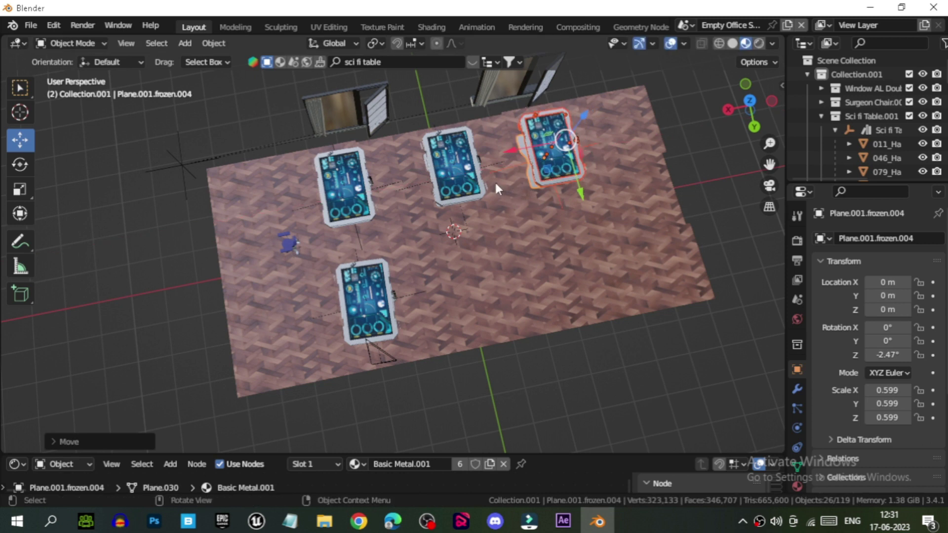
{"action": "key", "text": "alt+d"}
{"action": "left_click", "coordinate": [561, 192]}
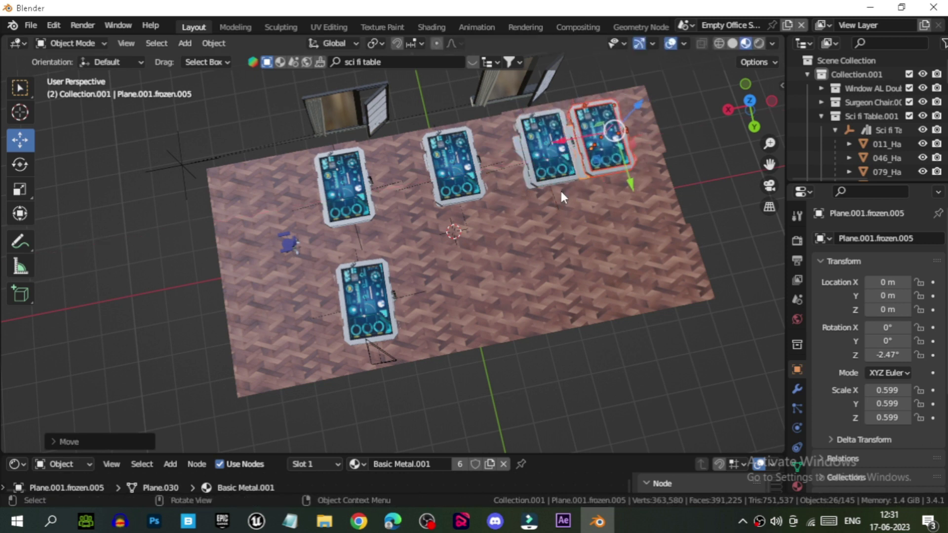
Place linked table copies to form the lower row of four
{"action": "left_click", "coordinate": [614, 276]}
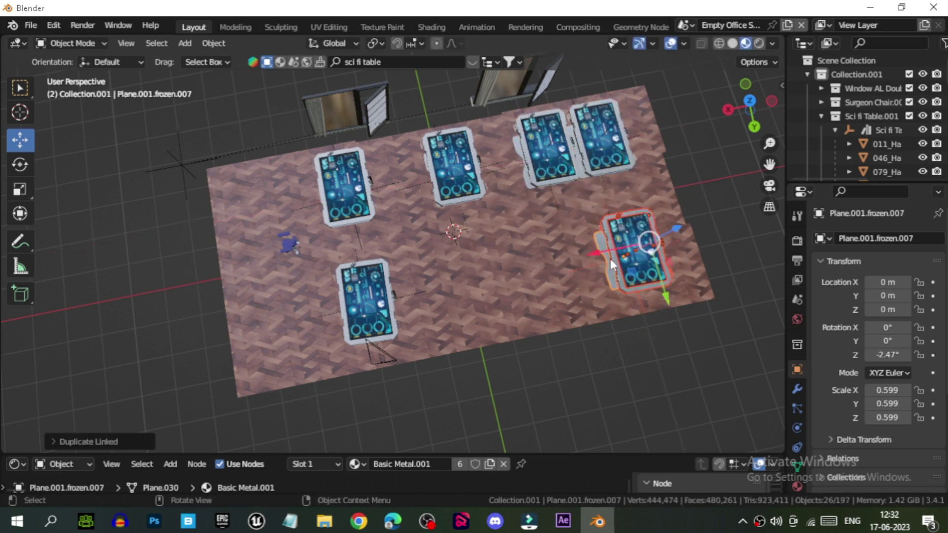
{"action": "key", "text": "alt+d"}
{"action": "left_click", "coordinate": [510, 280]}
{"action": "key", "text": "alt+d"}
{"action": "left_click", "coordinate": [423, 294]}
Shift Sci fi Table.003 and Sci fi Table.004 along X to even the spacing
{"action": "left_click", "coordinate": [393, 185]}
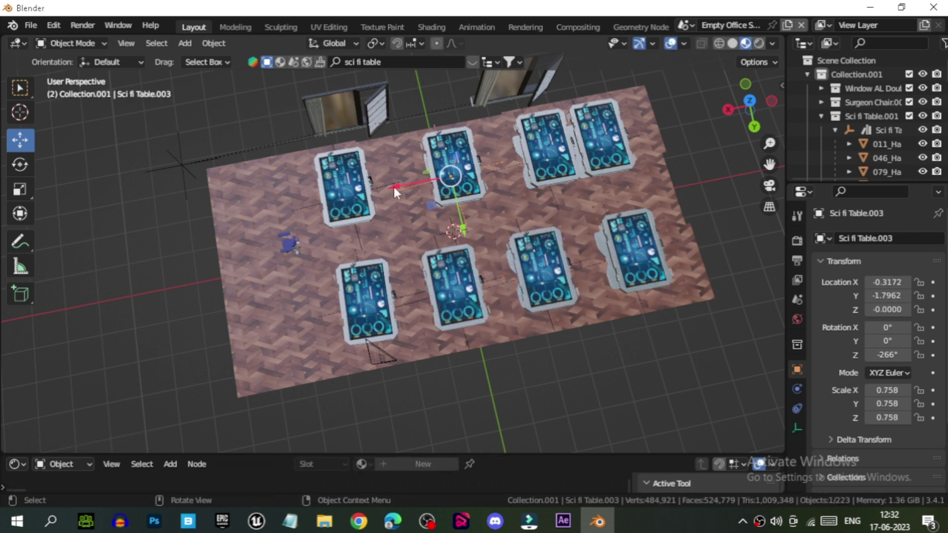
{"action": "left_click_drag", "start_coordinate": [394, 188], "coordinate": [370, 192]}
{"action": "left_click", "coordinate": [505, 165]}
{"action": "left_click", "coordinate": [551, 138]}
{"action": "left_click_drag", "start_coordinate": [487, 167], "coordinate": [459, 173]}
{"action": "middle_click_drag", "start_coordinate": [459, 173], "coordinate": [423, 373]}
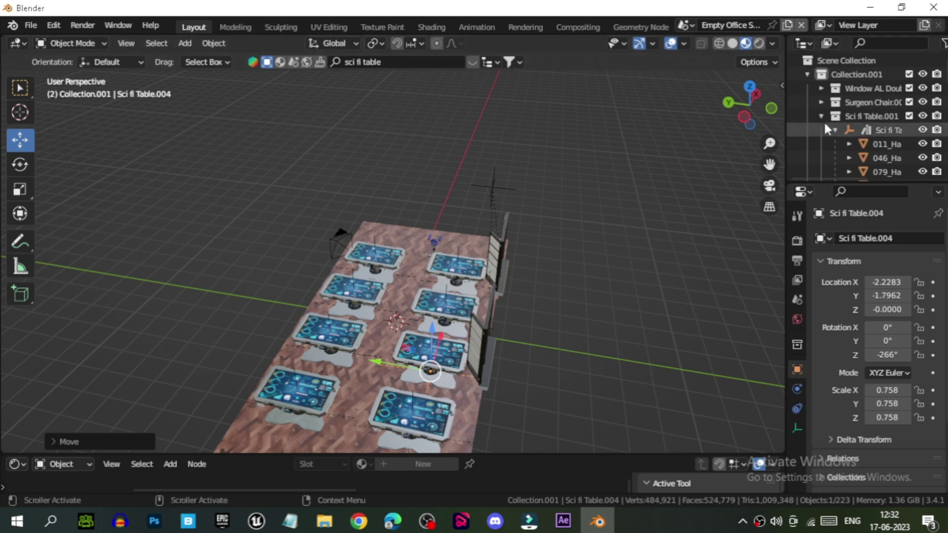
Select all Sci fi Table objects in the outliner and rescale them together
{"action": "scroll", "coordinate": [835, 134], "scroll_direction": "down", "scroll_amount": 5}
{"action": "left_click", "coordinate": [874, 129]}
{"action": "left_click_drag", "start_coordinate": [880, 161], "coordinate": [880, 162]}
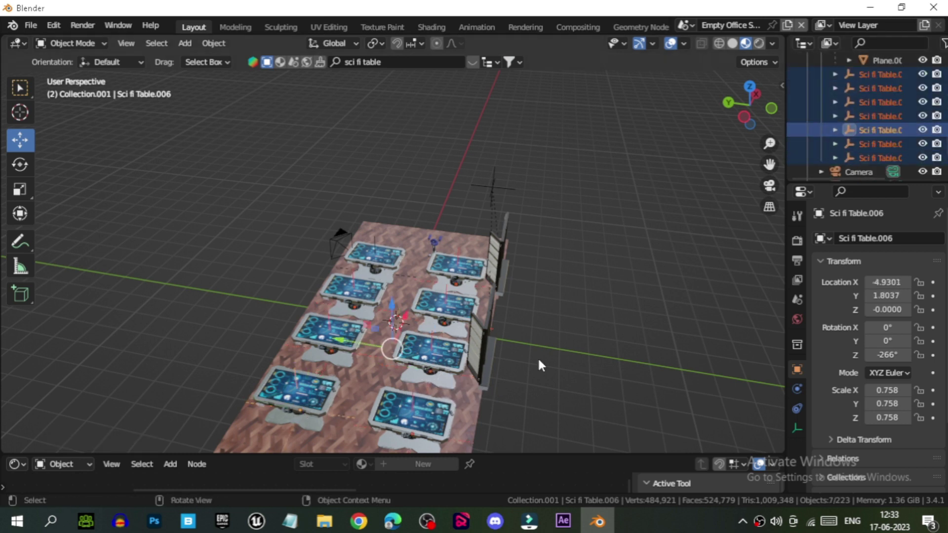
{"action": "key", "text": "s"}
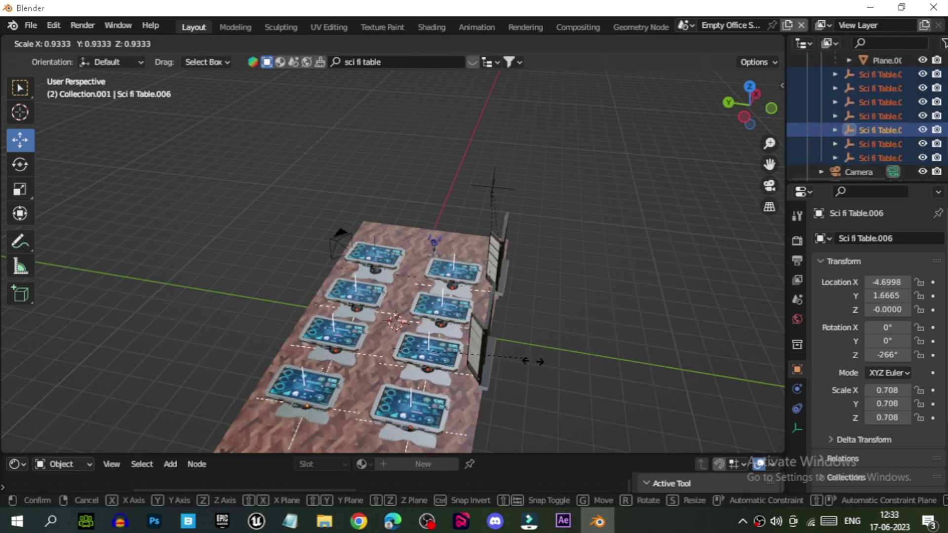
{"action": "left_click", "coordinate": [501, 352]}
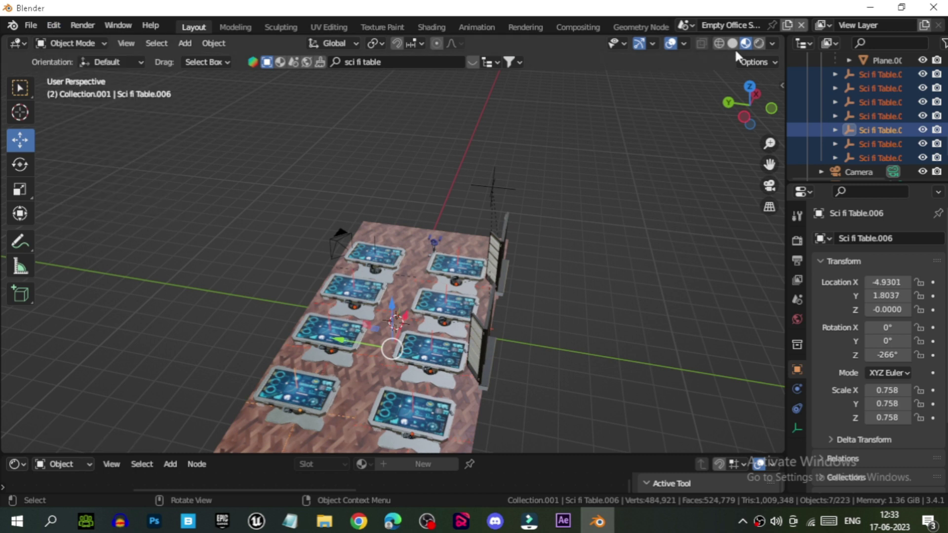
{"action": "left_click", "coordinate": [835, 131]}
{"action": "left_click", "coordinate": [872, 132], "text": "shift"}
{"action": "scroll", "coordinate": [502, 267], "scroll_direction": "down", "scroll_amount": 2}
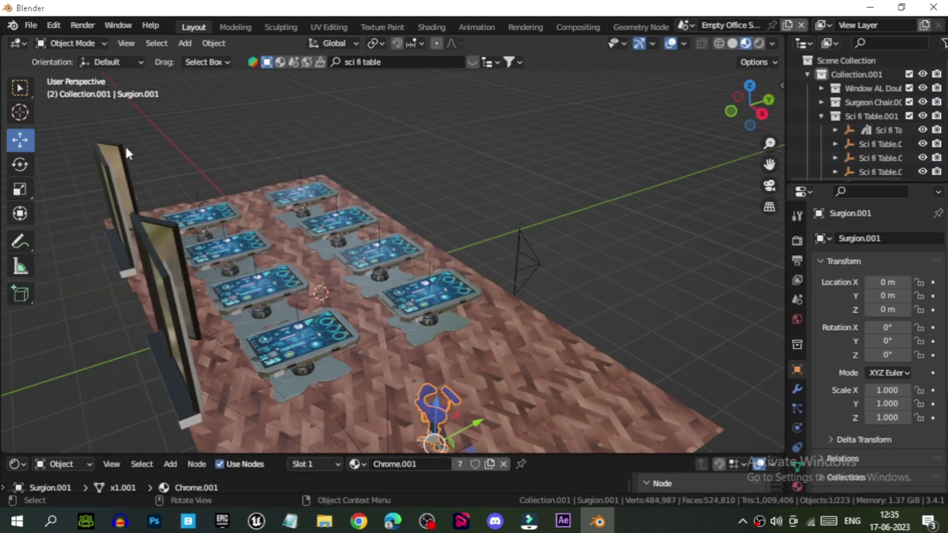
Move the surgeon chair into place beside the first sci-fi table
{"action": "key", "text": "g"}
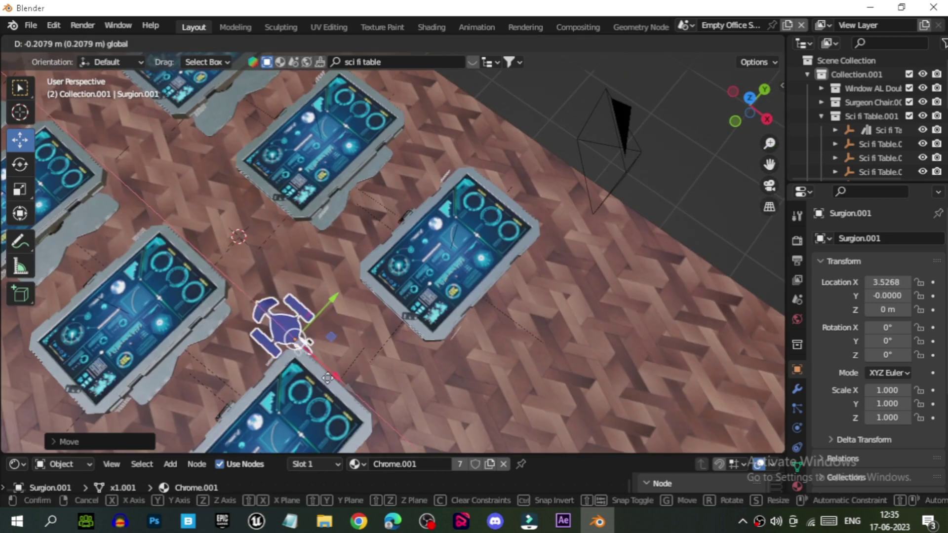
{"action": "left_click", "coordinate": [345, 420]}
{"action": "middle_click_drag", "start_coordinate": [344, 413], "coordinate": [553, 347]}
{"action": "scroll", "coordinate": [540, 194], "scroll_direction": "up", "scroll_amount": 2}
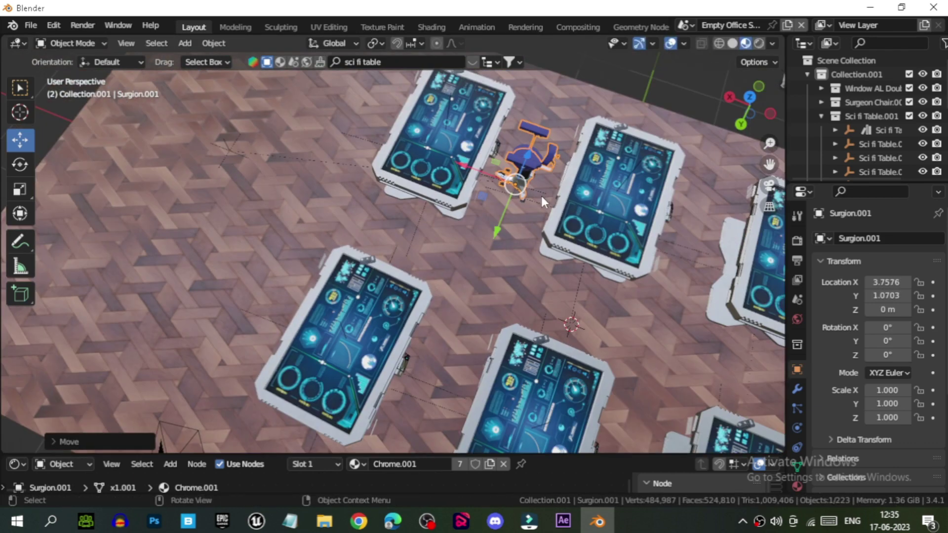
{"action": "key", "text": "g"}
{"action": "left_click", "coordinate": [523, 213]}
{"action": "middle_click_drag", "start_coordinate": [523, 214], "coordinate": [504, 255]}
{"action": "scroll", "coordinate": [505, 255], "scroll_direction": "down", "scroll_amount": 3}
{"action": "left_click", "coordinate": [363, 347]}
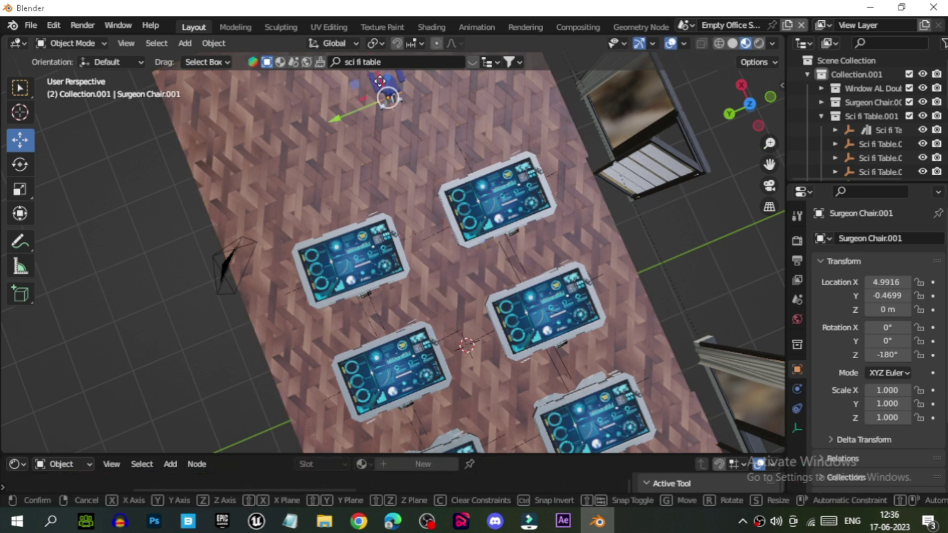
{"action": "left_click", "coordinate": [469, 293]}
Duplicate the surgeon chair and select all of its parts
{"action": "key", "text": "shift+d"}
{"action": "middle_click_drag", "start_coordinate": [618, 289], "coordinate": [681, 232]}
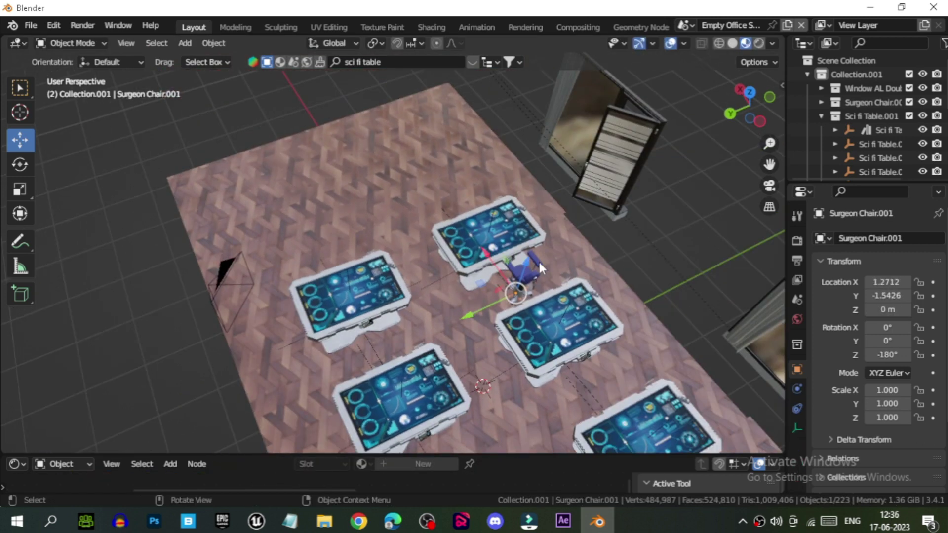
{"action": "scroll", "coordinate": [692, 221], "scroll_direction": "up", "scroll_amount": 4}
{"action": "left_click", "coordinate": [692, 221]}
{"action": "left_click", "coordinate": [720, 135]}
{"action": "middle_click_drag", "start_coordinate": [720, 135], "coordinate": [696, 172]}
{"action": "left_click", "coordinate": [695, 173]}
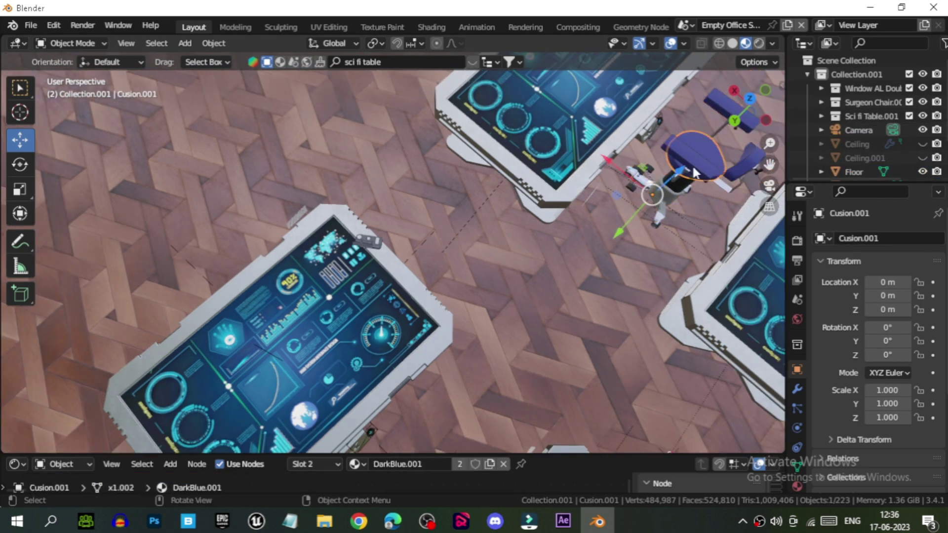
{"action": "left_click", "coordinate": [857, 119]}
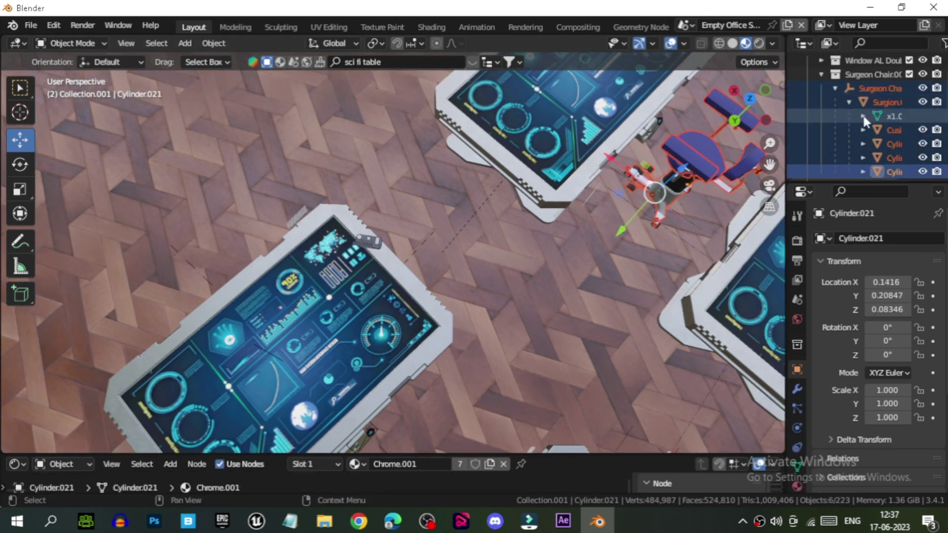
{"action": "scroll", "coordinate": [553, 286], "scroll_direction": "down", "scroll_amount": 4}
{"action": "scroll", "coordinate": [553, 286], "scroll_direction": "down", "scroll_amount": 3}
Place Alt+D linked chair copies along X at the next tables, then check from top view
{"action": "key", "text": "alt+d"}
{"action": "key", "text": "x"}
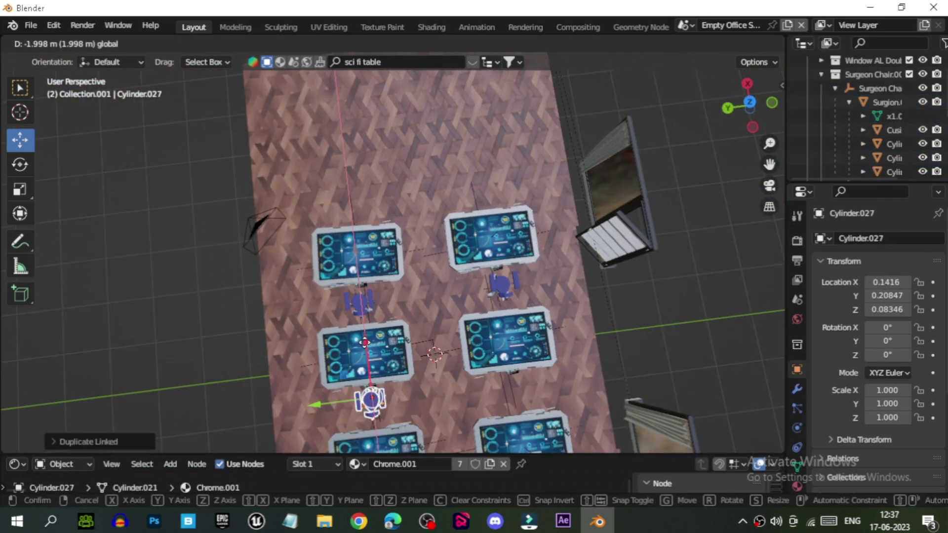
{"action": "left_click", "coordinate": [365, 342]}
{"action": "middle_click_drag", "start_coordinate": [366, 342], "coordinate": [324, 388]}
{"action": "left_click", "coordinate": [479, 312]}
{"action": "key", "text": "alt+d"}
{"action": "left_click", "coordinate": [454, 364]}
{"action": "key", "text": "KP_7"}
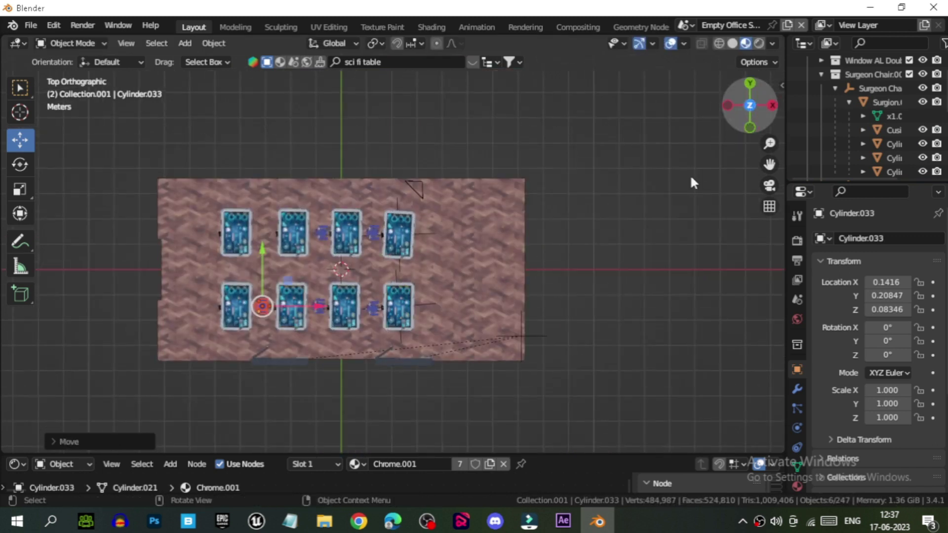
{"action": "scroll", "coordinate": [279, 311], "scroll_direction": "up", "scroll_amount": 2}
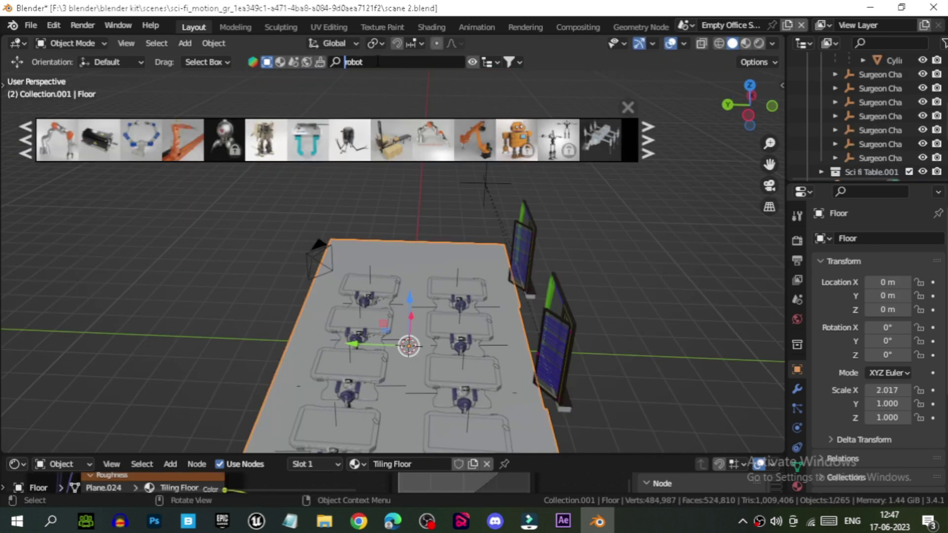
Search the asset library for 'teacher' and drop the orange K-VRC robot onto the floor
{"action": "type", "text": "teache"}
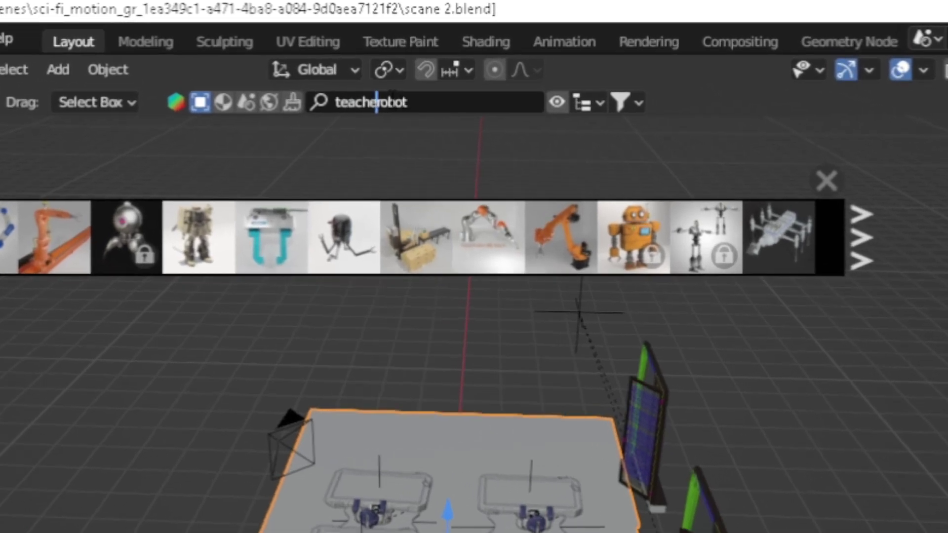
{"action": "type", "text": "r"}
{"action": "key", "text": "Return"}
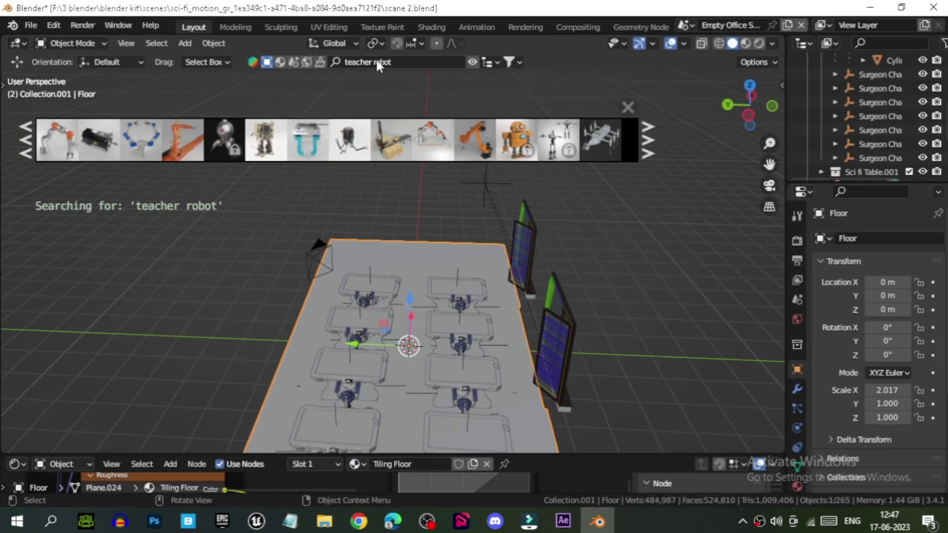
{"action": "scroll", "coordinate": [247, 144], "scroll_direction": "down", "scroll_amount": 2}
{"action": "scroll", "coordinate": [230, 143], "scroll_direction": "down", "scroll_amount": 2}
{"action": "scroll", "coordinate": [212, 141], "scroll_direction": "down", "scroll_amount": 2}
{"action": "scroll", "coordinate": [192, 140], "scroll_direction": "down", "scroll_amount": 2}
{"action": "scroll", "coordinate": [185, 140], "scroll_direction": "down", "scroll_amount": 2}
{"action": "scroll", "coordinate": [296, 141], "scroll_direction": "down", "scroll_amount": 2}
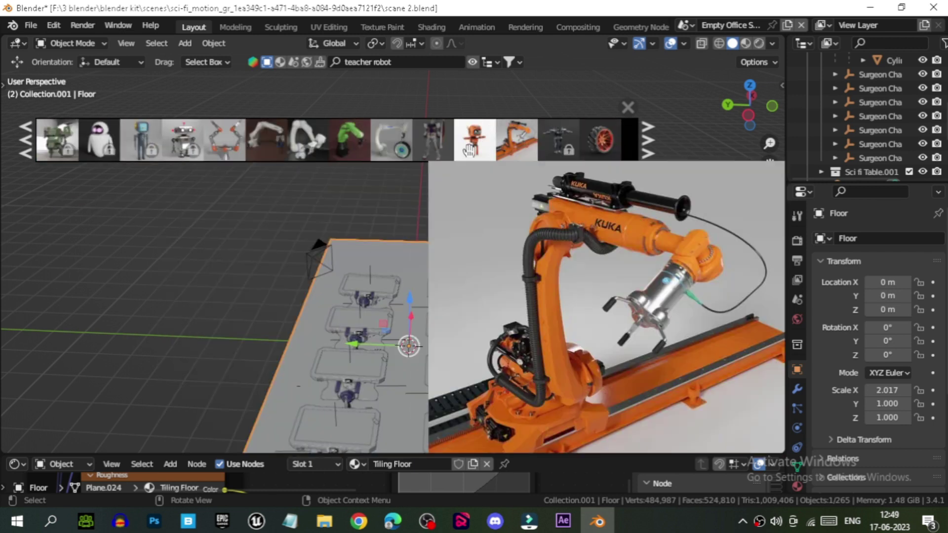
{"action": "left_click_drag", "start_coordinate": [473, 144], "coordinate": [411, 271]}
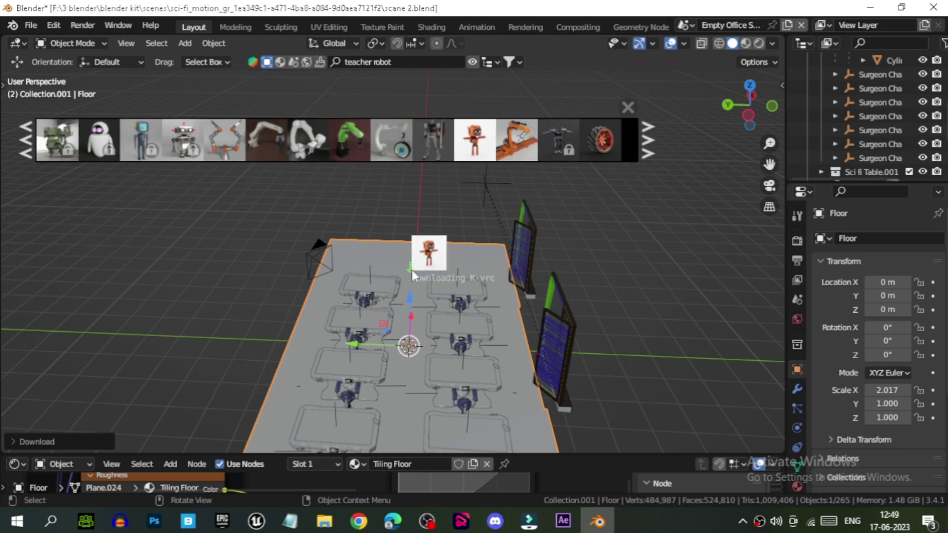
{"action": "middle_click_drag", "start_coordinate": [412, 270], "coordinate": [412, 207]}
Replace the asset search with 'tv'
{"action": "left_click", "coordinate": [376, 61]}
{"action": "key", "text": "BackSpace"}
{"action": "type", "text": "tv"}
{"action": "key", "text": "Return"}
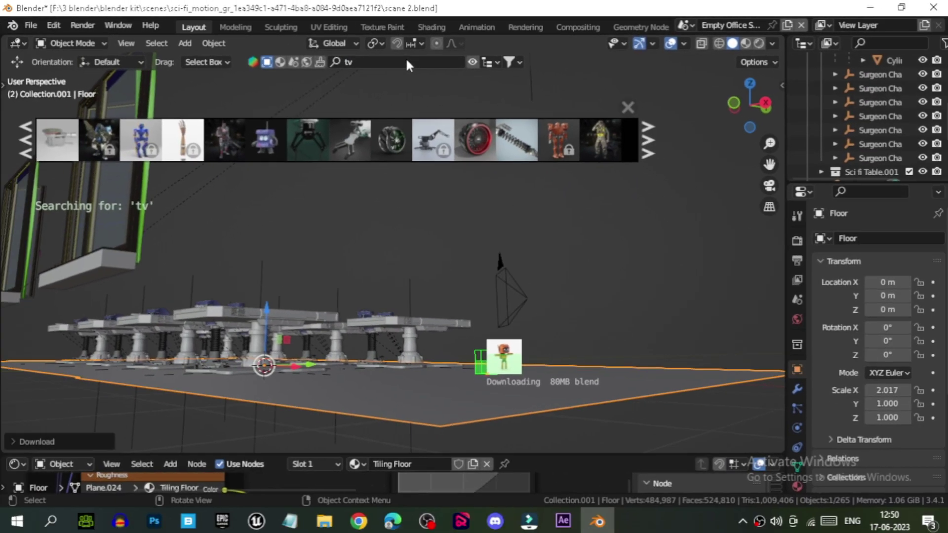
Search for 'well tv' and inspect the TV unit and 43 inch TV assets
{"action": "left_click", "coordinate": [345, 62]}
{"action": "type", "text": "well tv"}
{"action": "key", "text": "Return"}
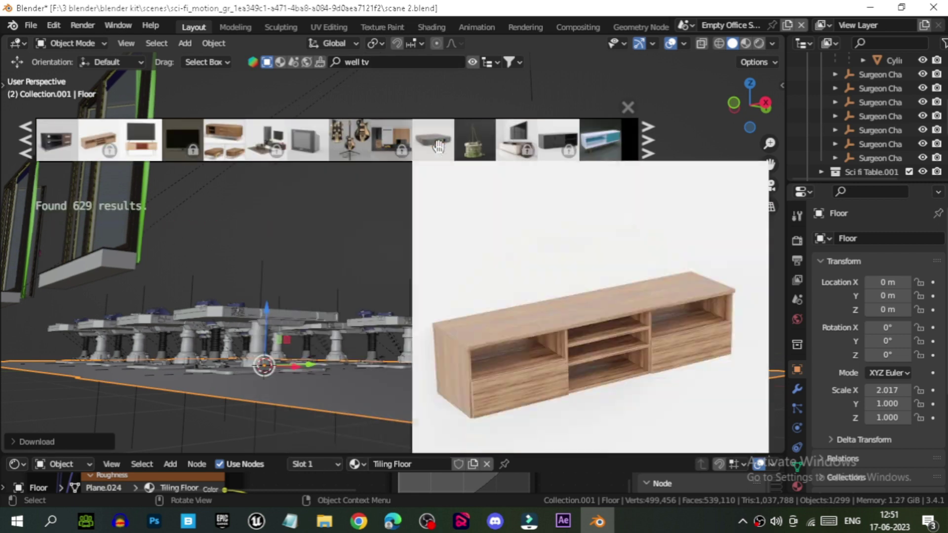
{"action": "right_click", "coordinate": [439, 147]}
{"action": "scroll", "coordinate": [398, 143], "scroll_direction": "down", "scroll_amount": 2}
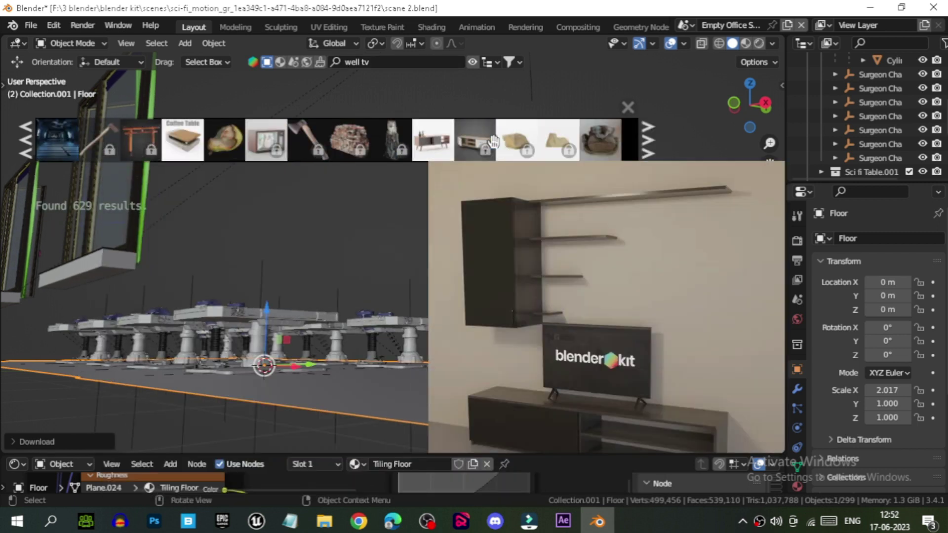
{"action": "scroll", "coordinate": [398, 143], "scroll_direction": "down", "scroll_amount": 2}
{"action": "scroll", "coordinate": [398, 144], "scroll_direction": "down", "scroll_amount": 2}
{"action": "scroll", "coordinate": [398, 143], "scroll_direction": "down", "scroll_amount": 2}
{"action": "scroll", "coordinate": [398, 143], "scroll_direction": "down", "scroll_amount": 2}
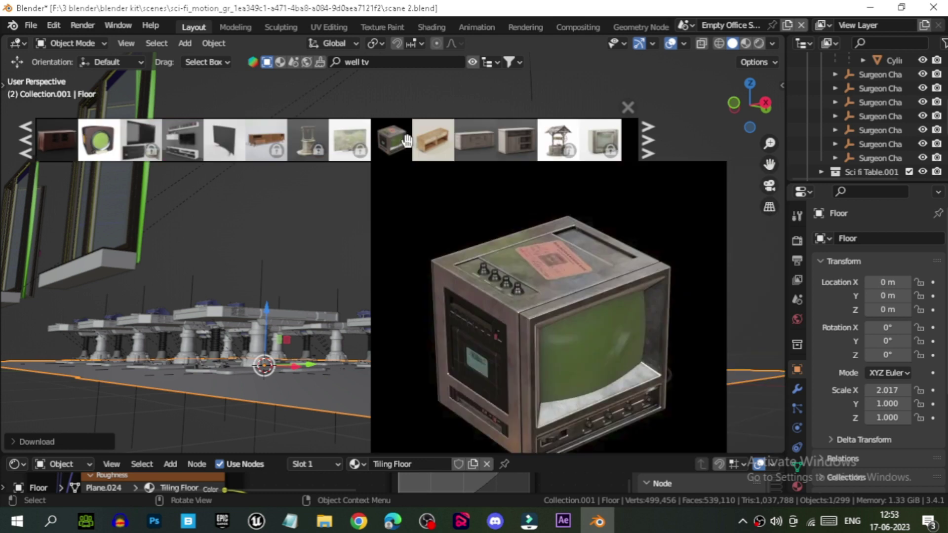
{"action": "scroll", "coordinate": [398, 143], "scroll_direction": "down", "scroll_amount": 2}
{"action": "right_click", "coordinate": [488, 143]}
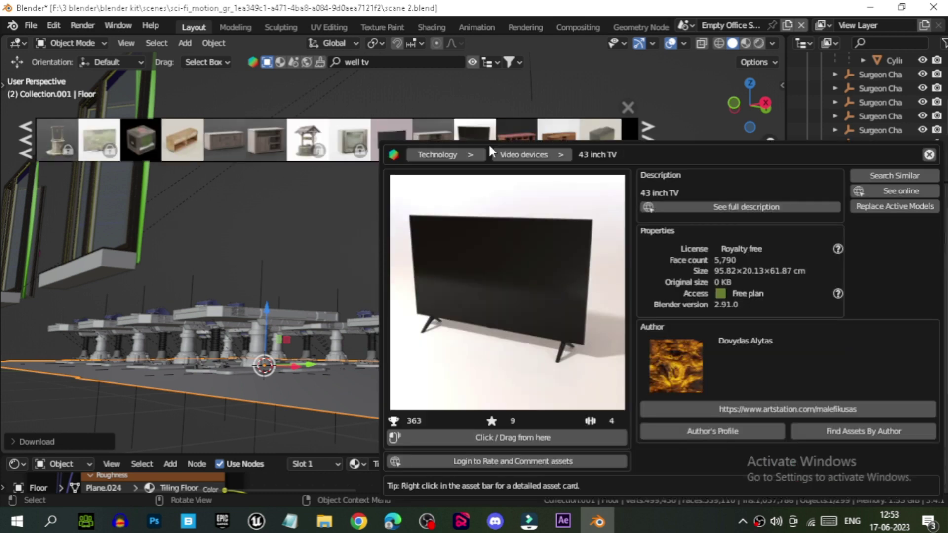
Import the 43 inch TV, delete its stand legs and rotate it toward the room
{"action": "left_click_drag", "start_coordinate": [489, 147], "coordinate": [500, 264]}
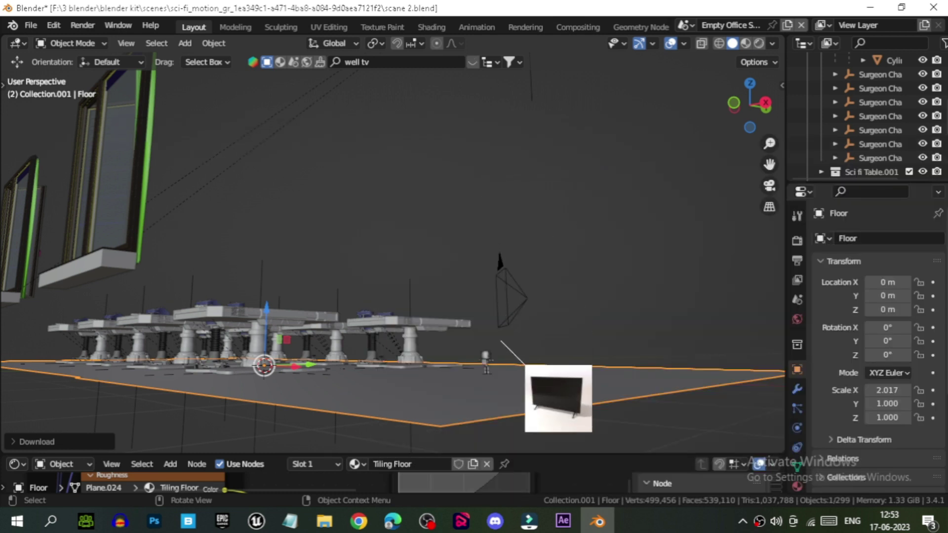
{"action": "left_click_drag", "start_coordinate": [554, 437], "coordinate": [566, 417]}
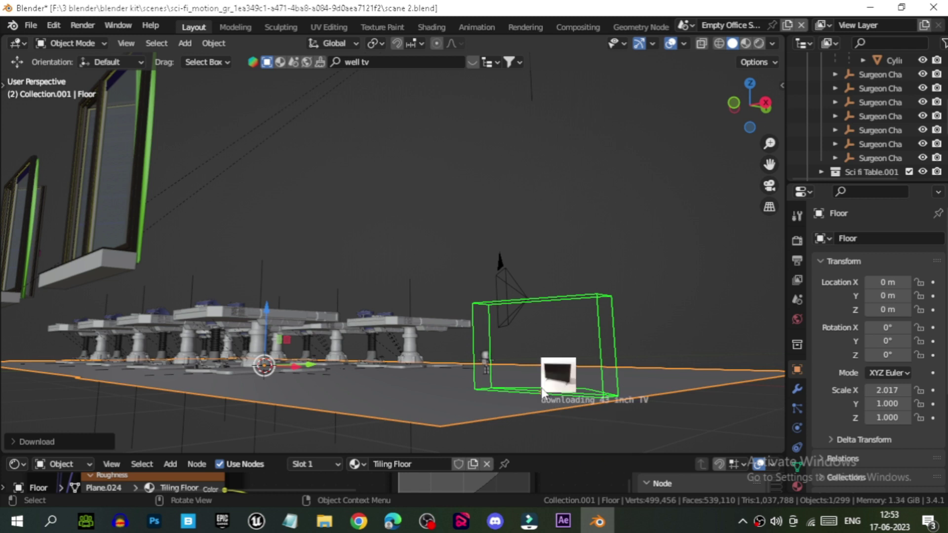
{"action": "middle_click_drag", "start_coordinate": [628, 349], "coordinate": [482, 318]}
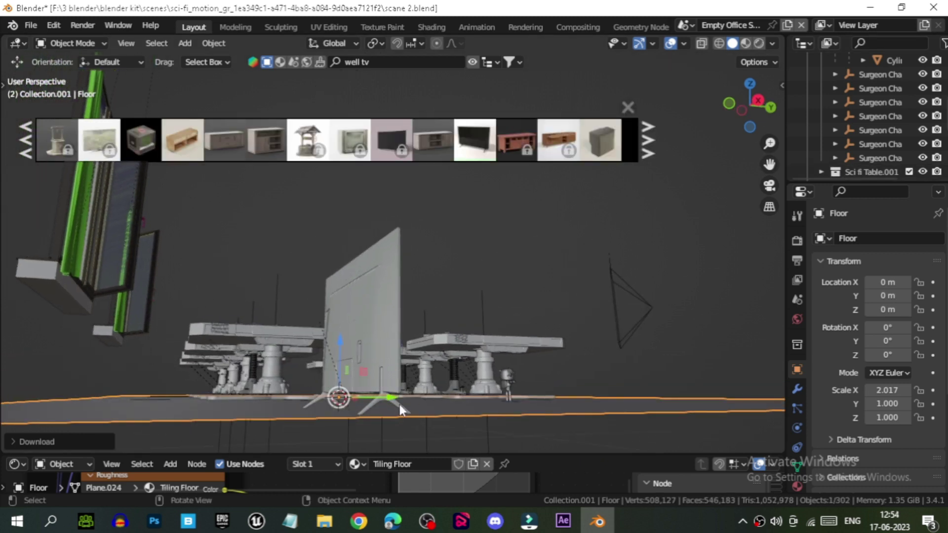
{"action": "left_click", "coordinate": [400, 404]}
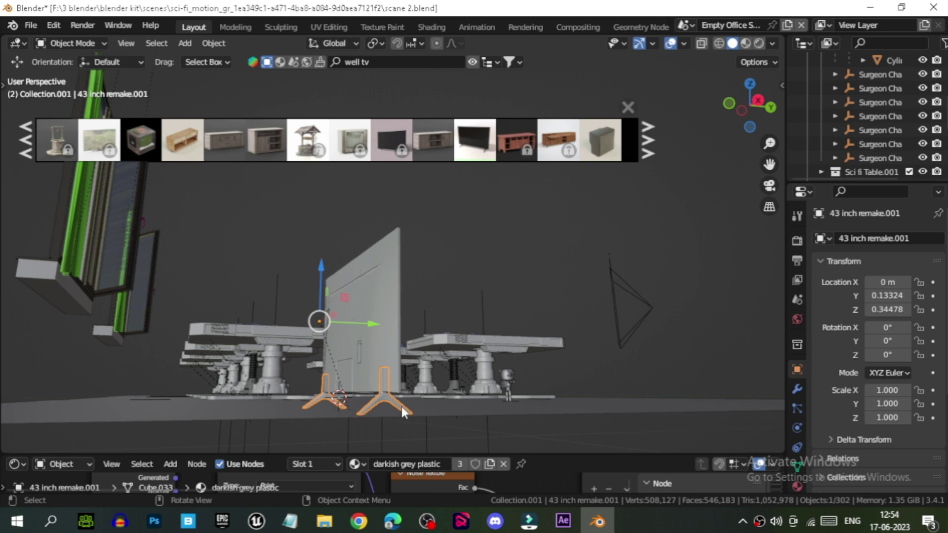
{"action": "key", "text": "Delete"}
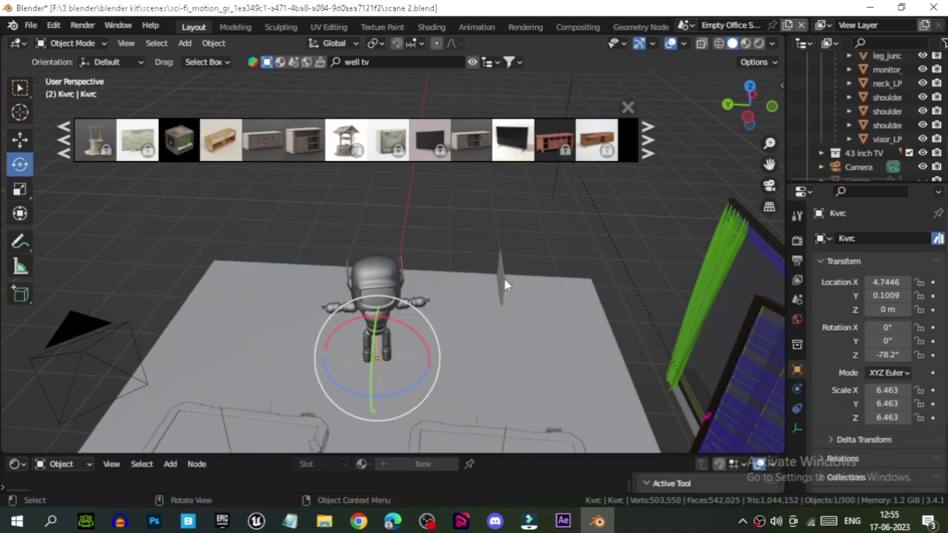
{"action": "left_click_drag", "start_coordinate": [496, 324], "coordinate": [539, 324]}
Confirm the TV at scale 3.366 and raise it up behind the robot
{"action": "left_click", "coordinate": [613, 390]}
{"action": "left_click", "coordinate": [20, 140]}
{"action": "left_click_drag", "start_coordinate": [494, 289], "coordinate": [457, 287]}
{"action": "middle_click_drag", "start_coordinate": [457, 286], "coordinate": [461, 288]}
{"action": "left_click_drag", "start_coordinate": [461, 288], "coordinate": [318, 250]}
In the outliner hide the second ceiling, show Floor Rim and Inside Walls, then reselect the TV
{"action": "mouse_move", "coordinate": [317, 250]}
{"action": "middle_mouse_down"}
{"action": "mouse_move", "coordinate": [351, 355]}
{"action": "mouse_move", "coordinate": [285, 356]}
{"action": "mouse_move", "coordinate": [878, 146]}
{"action": "middle_mouse_up"}
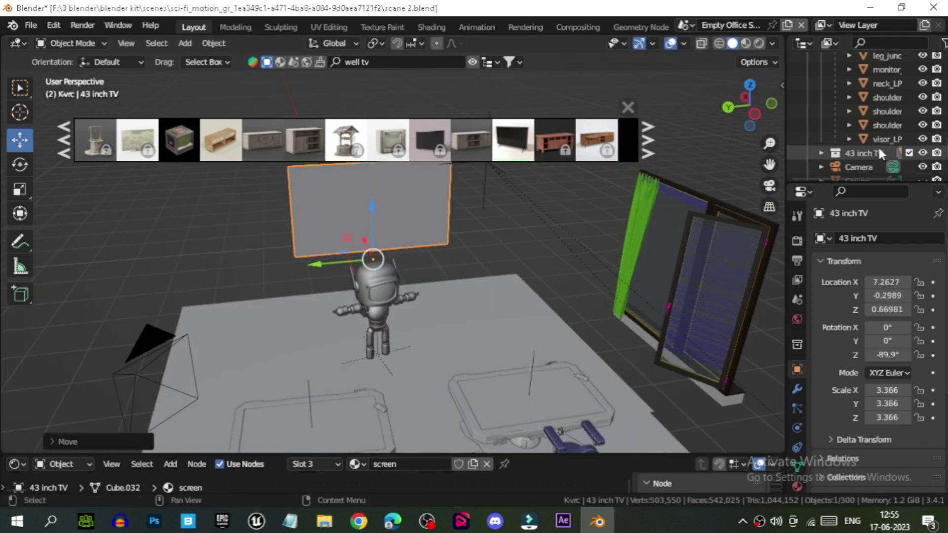
{"action": "scroll", "coordinate": [879, 146], "scroll_direction": "down", "scroll_amount": 2}
{"action": "scroll", "coordinate": [525, 210], "scroll_direction": "up", "scroll_amount": 3}
{"action": "scroll", "coordinate": [526, 209], "scroll_direction": "down", "scroll_amount": 5}
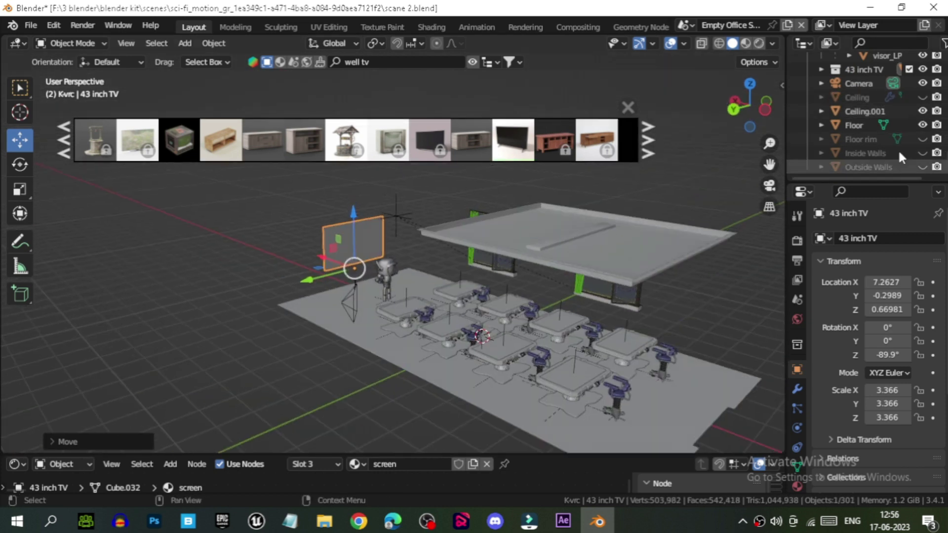
{"action": "left_click", "coordinate": [922, 111]}
{"action": "left_click", "coordinate": [922, 139]}
{"action": "left_click", "coordinate": [922, 153]}
{"action": "mouse_move", "coordinate": [608, 313]}
{"action": "middle_mouse_down"}
{"action": "mouse_move", "coordinate": [509, 305]}
{"action": "mouse_move", "coordinate": [639, 363]}
{"action": "mouse_move", "coordinate": [428, 289]}
{"action": "mouse_move", "coordinate": [378, 319]}
{"action": "mouse_move", "coordinate": [404, 341]}
{"action": "middle_mouse_up"}
{"action": "left_click", "coordinate": [404, 340]}
{"action": "mouse_move", "coordinate": [262, 338]}
{"action": "middle_mouse_down"}
{"action": "mouse_move", "coordinate": [314, 291]}
{"action": "mouse_move", "coordinate": [319, 315]}
{"action": "middle_mouse_up"}
{"action": "left_click", "coordinate": [318, 315]}
Slide the TV along X until it sits against the wall
{"action": "key", "text": "g"}
{"action": "key", "text": "x"}
{"action": "left_click", "coordinate": [239, 380]}
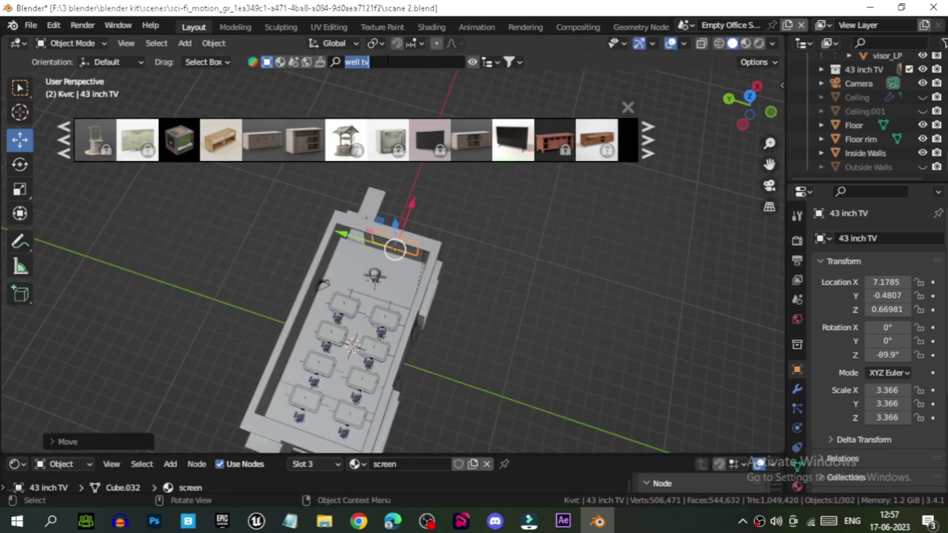
Search the asset library for 'door sci fi' and place a door in the room
{"action": "left_click", "coordinate": [388, 62]}
{"action": "type", "text": "door"}
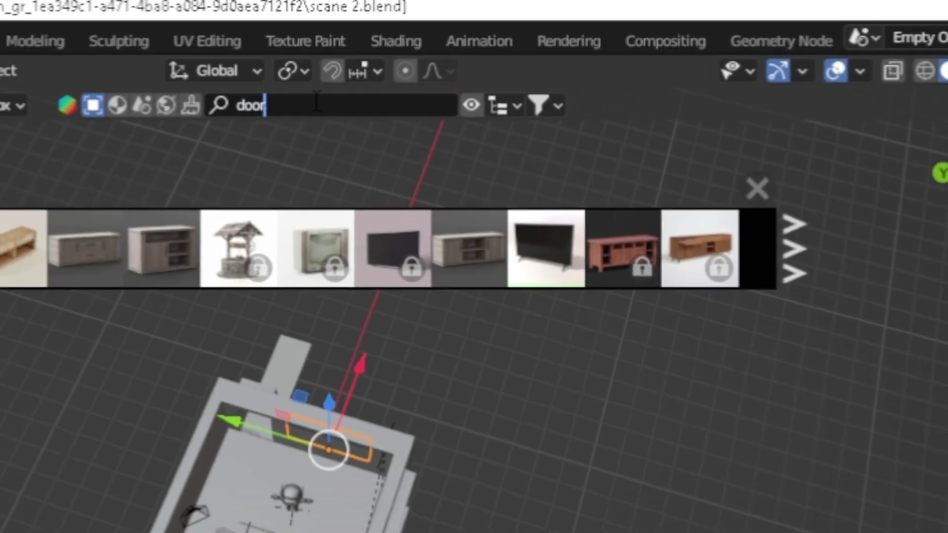
{"action": "key", "text": "Return"}
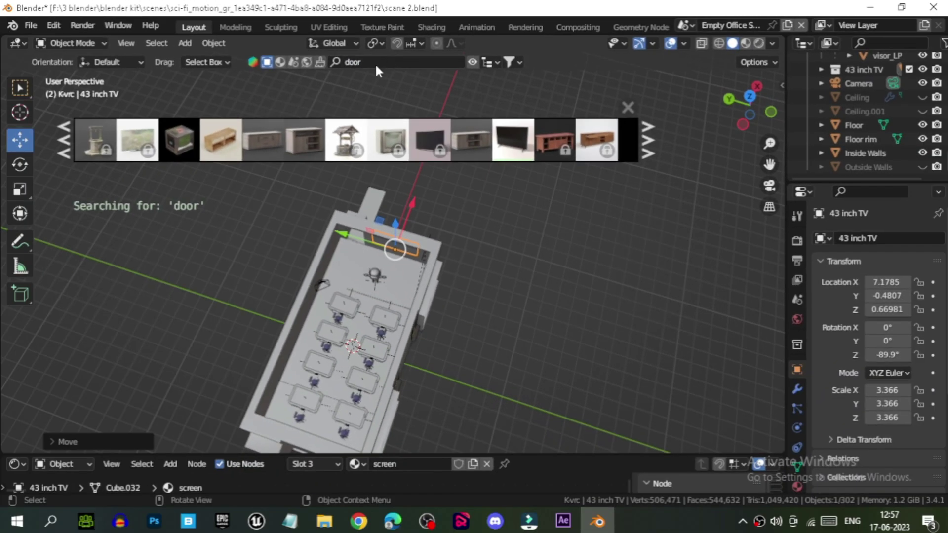
{"action": "type", "text": "sci fi"}
{"action": "key", "text": "Return"}
{"action": "right_click", "coordinate": [433, 143]}
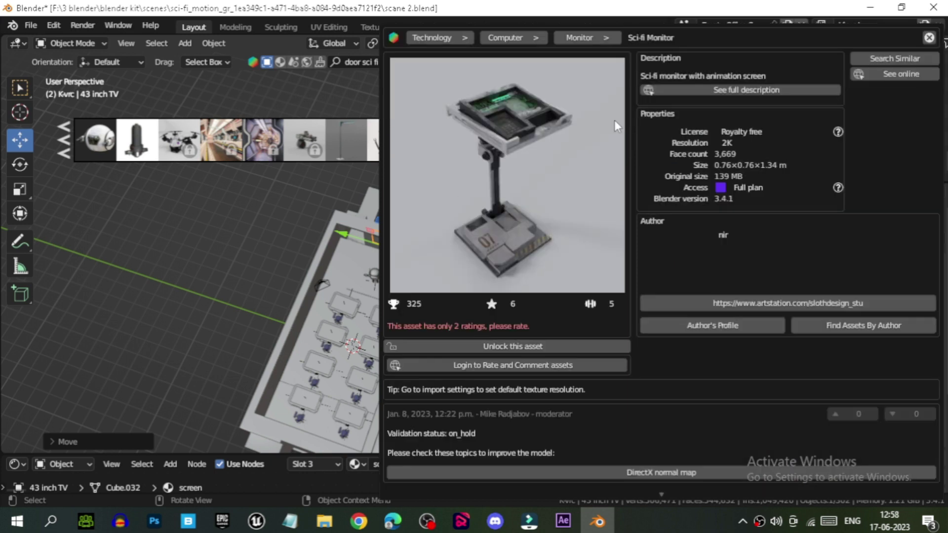
{"action": "mouse_move", "coordinate": [262, 141]}
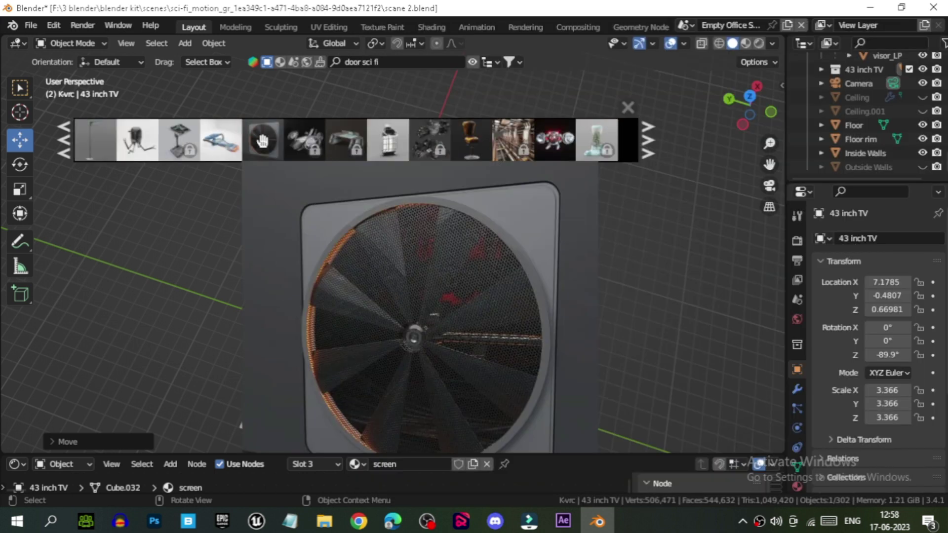
{"action": "scroll", "coordinate": [387, 142], "scroll_direction": "down", "scroll_amount": 3}
{"action": "scroll", "coordinate": [487, 143], "scroll_direction": "down", "scroll_amount": 3}
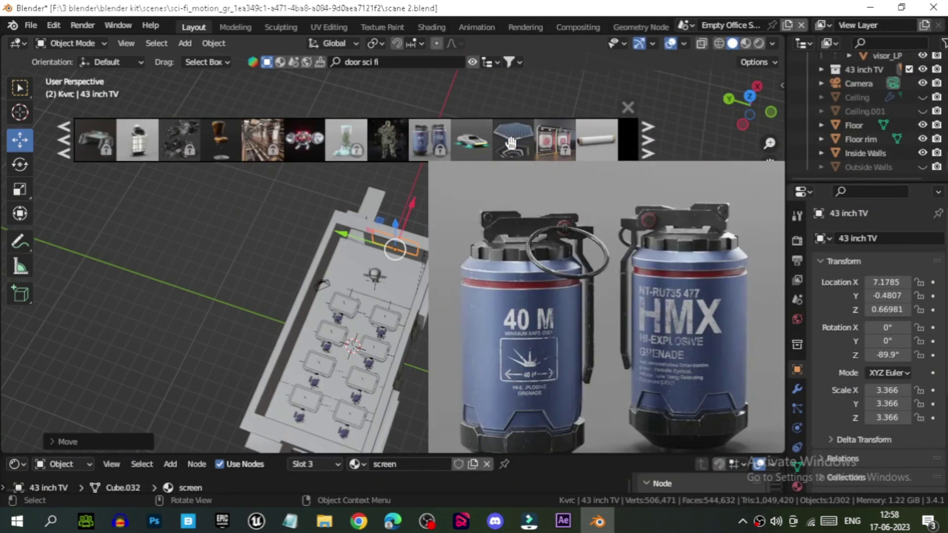
{"action": "mouse_move", "coordinate": [556, 140]}
{"action": "left_mouse_down"}
{"action": "mouse_move", "coordinate": [476, 284]}
{"action": "mouse_move", "coordinate": [415, 277]}
{"action": "left_mouse_up"}
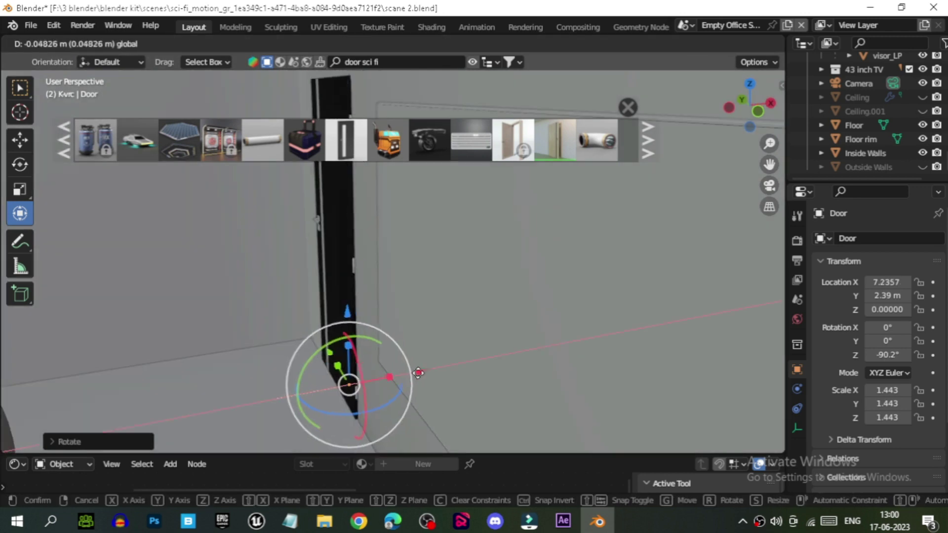
{"action": "left_click", "coordinate": [418, 372]}
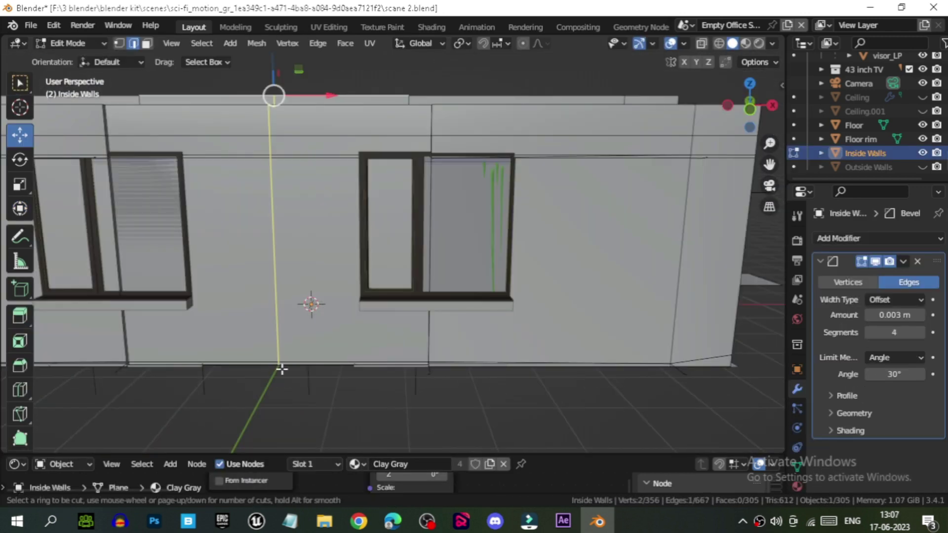
Add two loop cuts and a knife cut along the window's base on the inside wall
{"action": "left_click", "coordinate": [274, 96]}
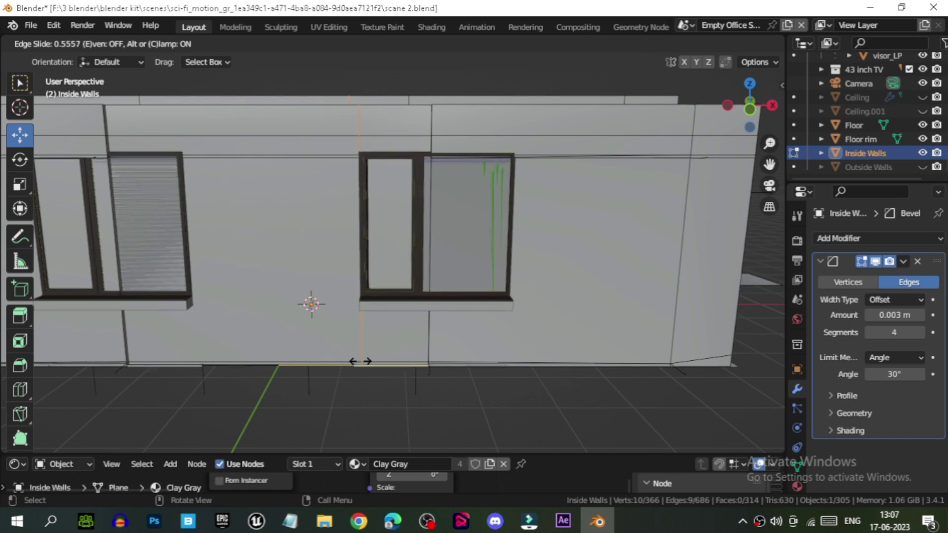
{"action": "left_click", "coordinate": [360, 361]}
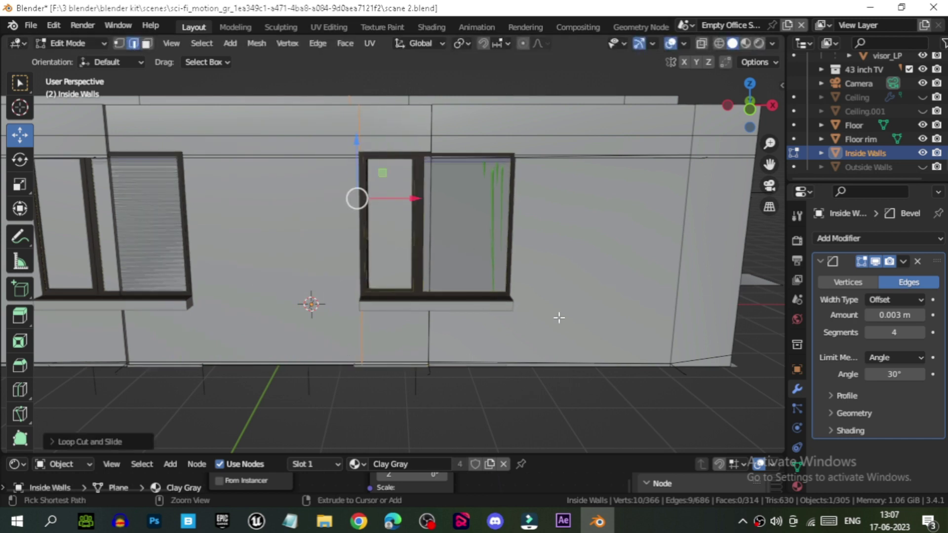
{"action": "left_click", "coordinate": [580, 353]}
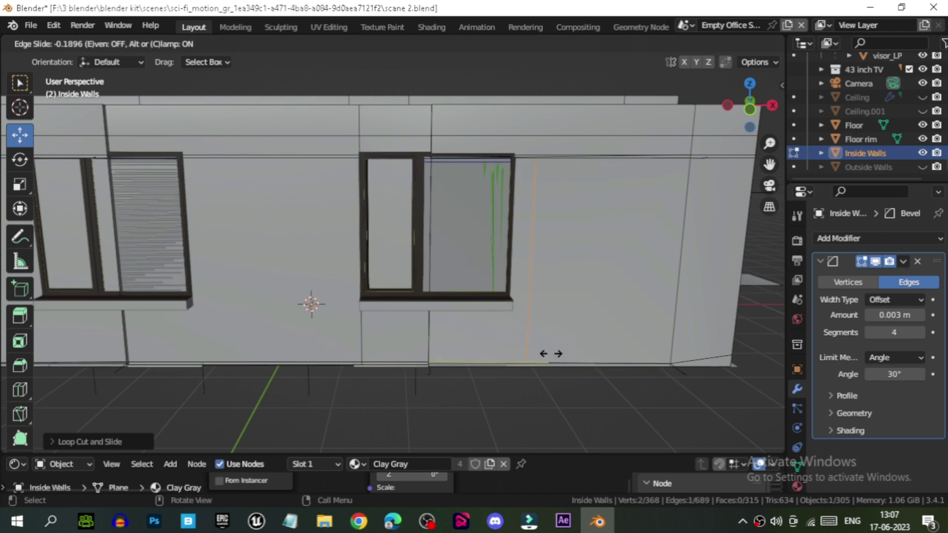
{"action": "left_click", "coordinate": [536, 341]}
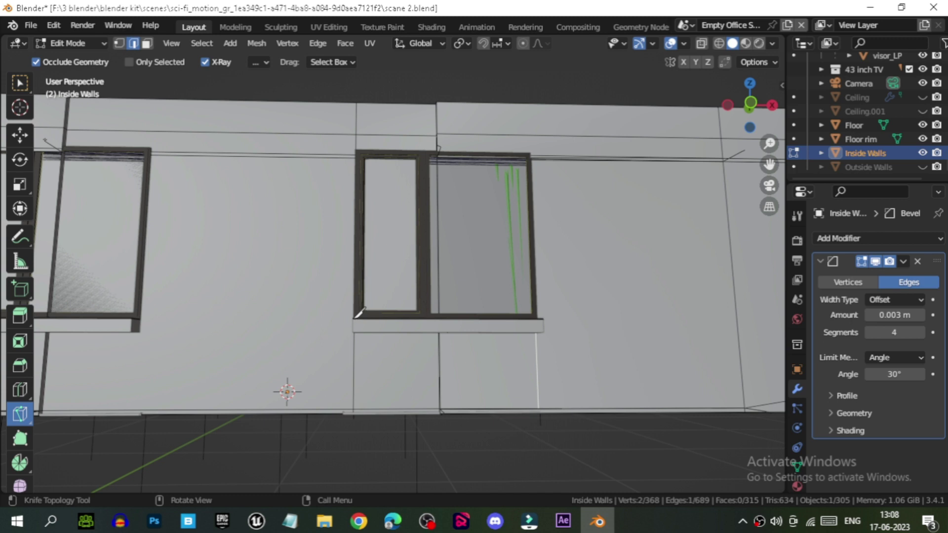
{"action": "left_click", "coordinate": [355, 316]}
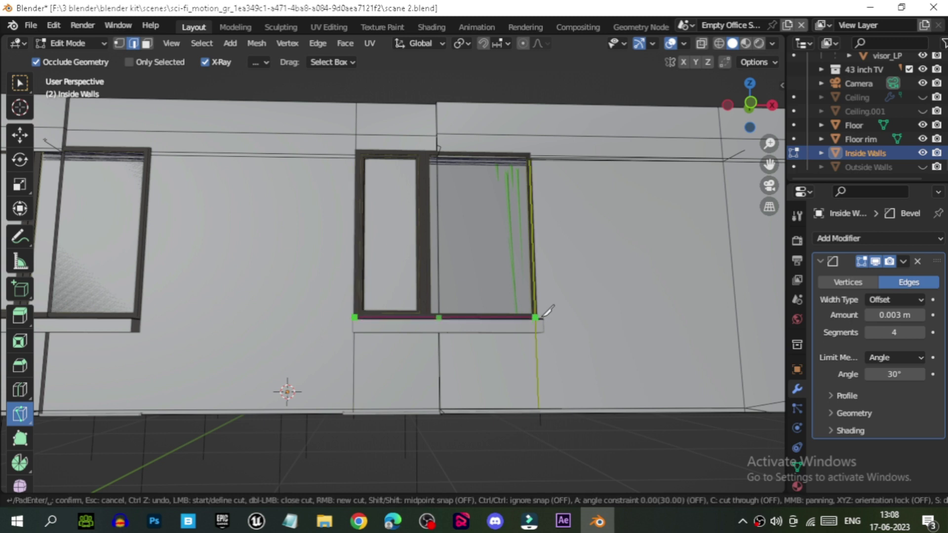
{"action": "middle_click_drag", "start_coordinate": [493, 365], "coordinate": [541, 317]}
{"action": "key", "text": "Return"}
In face select mode, delete the doorway face to open the wall
{"action": "left_click", "coordinate": [71, 42]}
{"action": "left_click", "coordinate": [20, 134]}
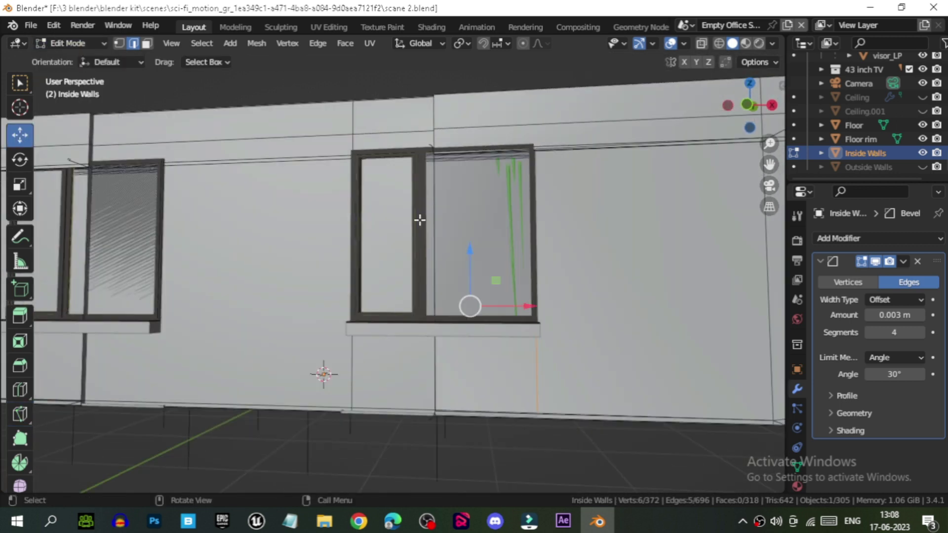
{"action": "left_click", "coordinate": [147, 44]}
{"action": "key", "text": "x"}
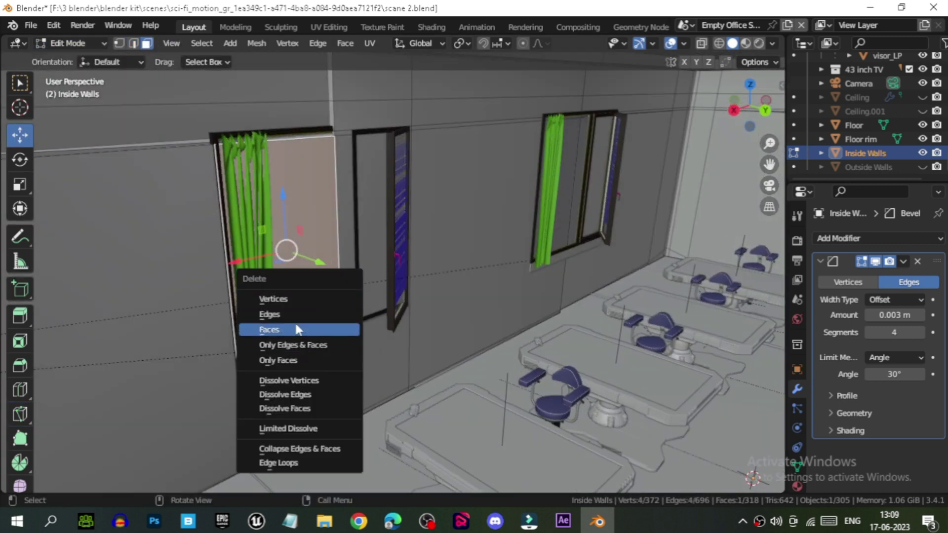
{"action": "left_click", "coordinate": [344, 265]}
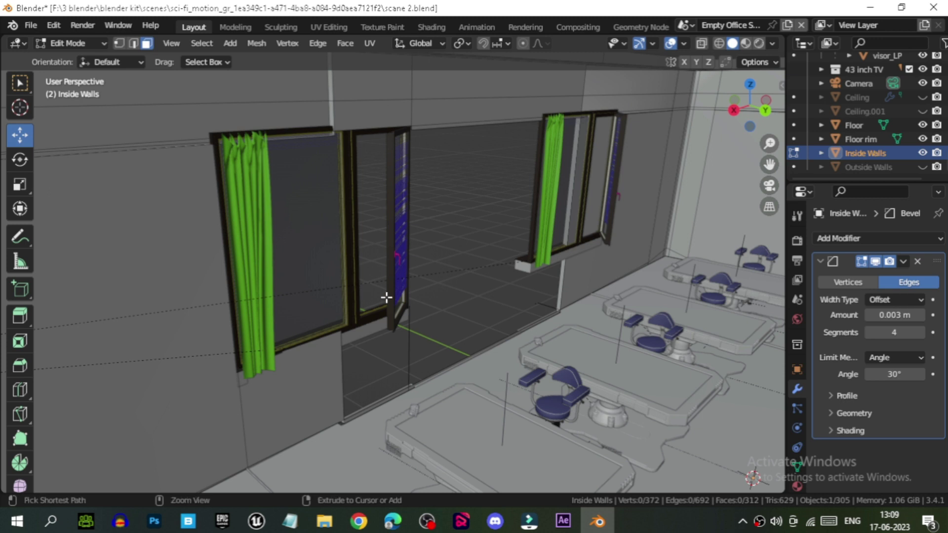
{"action": "key", "text": "ctrl+z"}
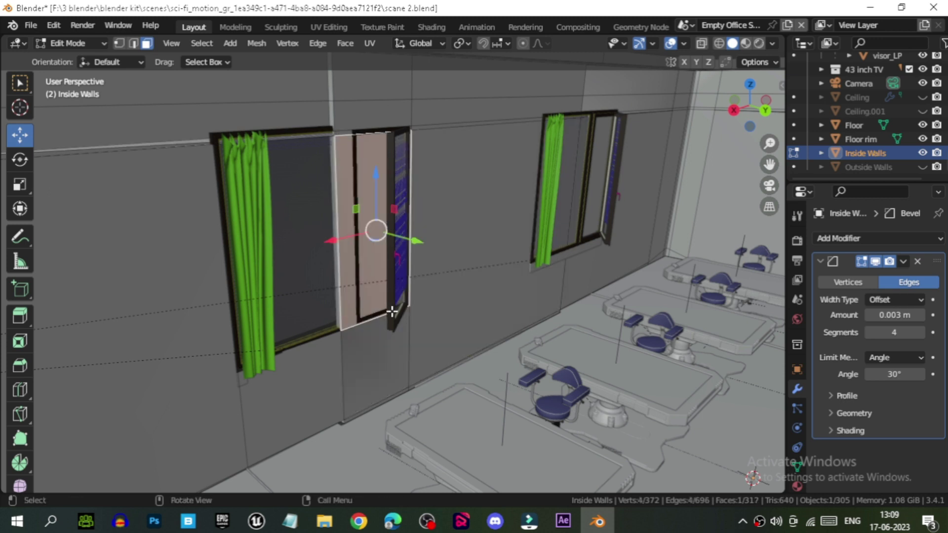
{"action": "key", "text": "x"}
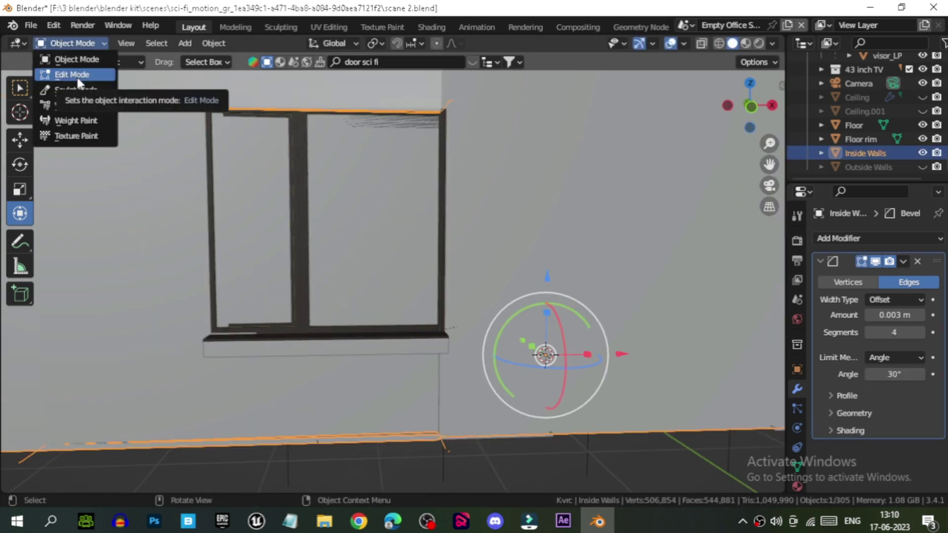
{"action": "left_click", "coordinate": [75, 74]}
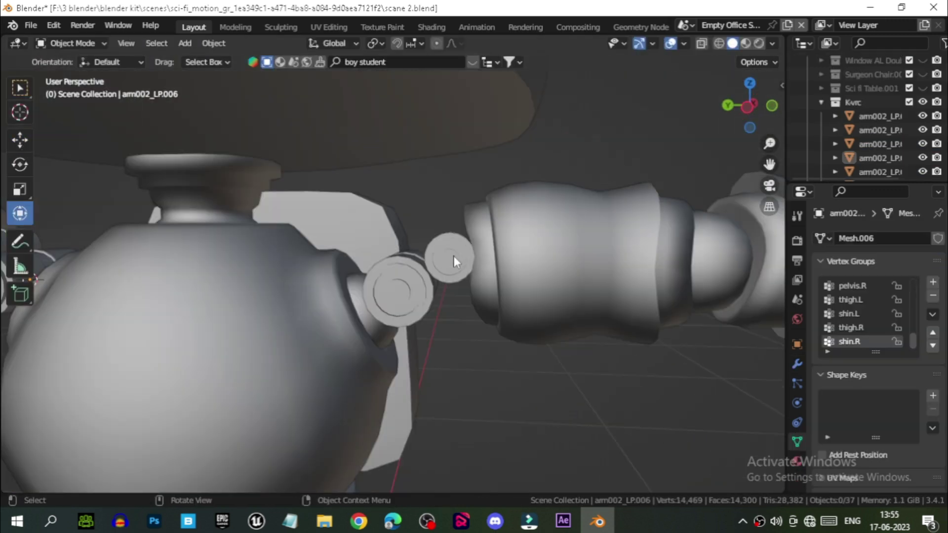
{"action": "left_click", "coordinate": [454, 256]}
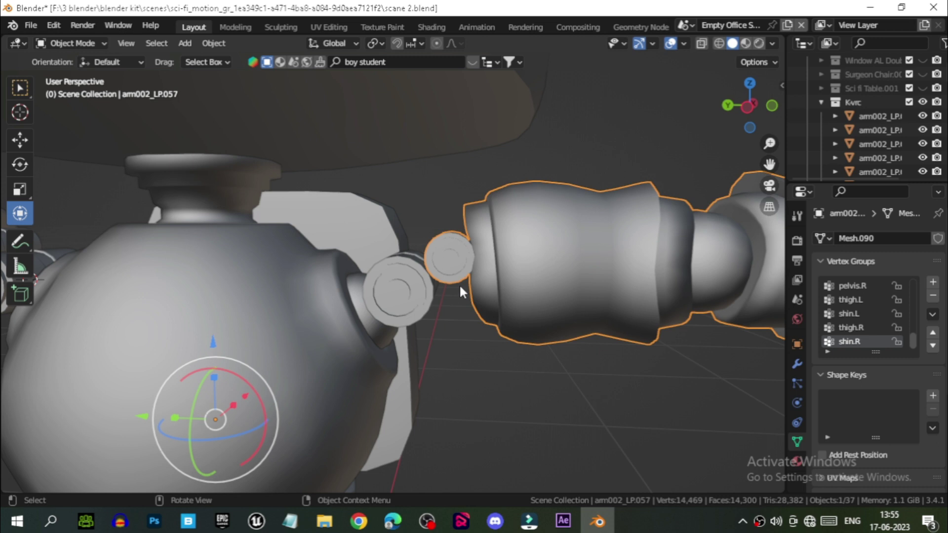
Snap the 3D cursor to the shoulder joint and set the arm's origin there
{"action": "left_click", "coordinate": [417, 294]}
{"action": "right_click", "coordinate": [405, 288]}
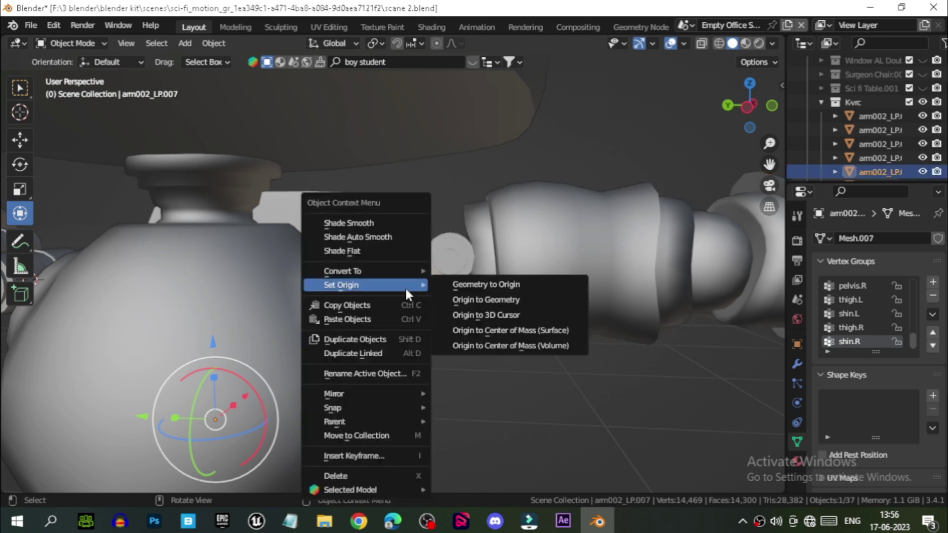
{"action": "left_click", "coordinate": [472, 302]}
{"action": "key", "text": "KP_Decimal"}
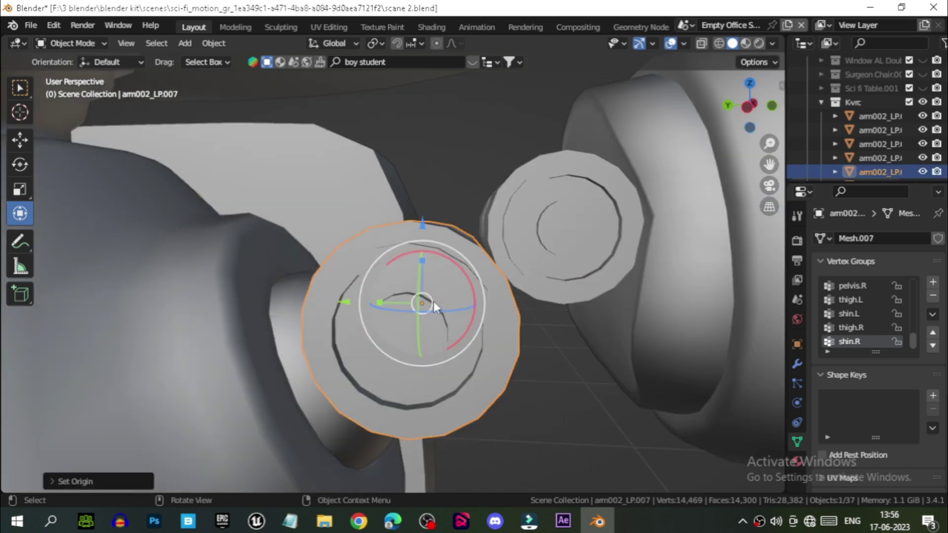
{"action": "key", "text": "shift+s"}
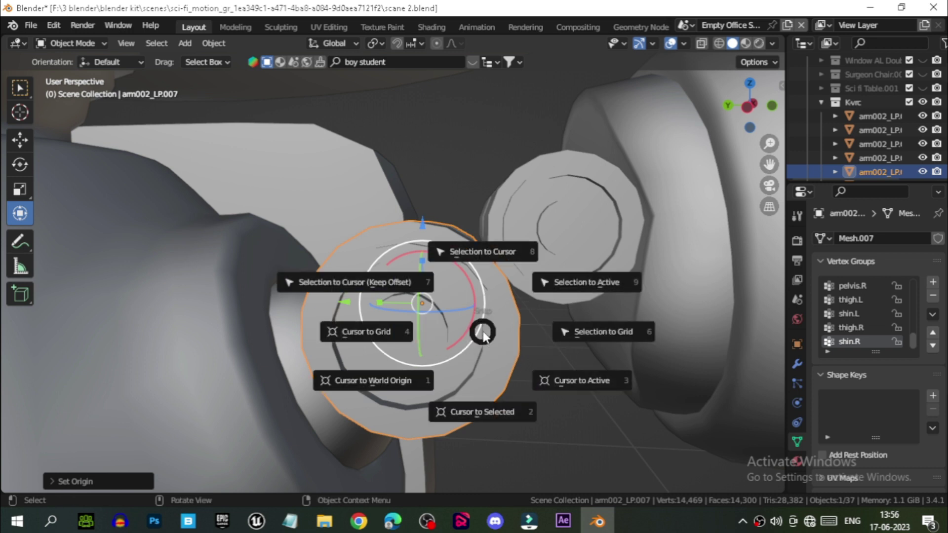
{"action": "left_click", "coordinate": [494, 417]}
{"action": "left_click", "coordinate": [548, 375]}
{"action": "left_click", "coordinate": [568, 286]}
{"action": "right_click", "coordinate": [559, 247]}
{"action": "mouse_move", "coordinate": [495, 250]}
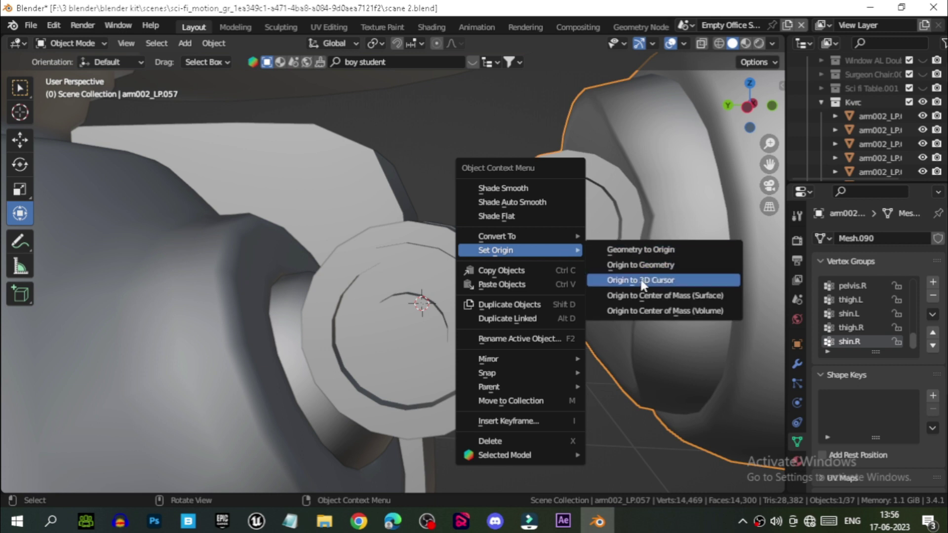
{"action": "left_click", "coordinate": [641, 280]}
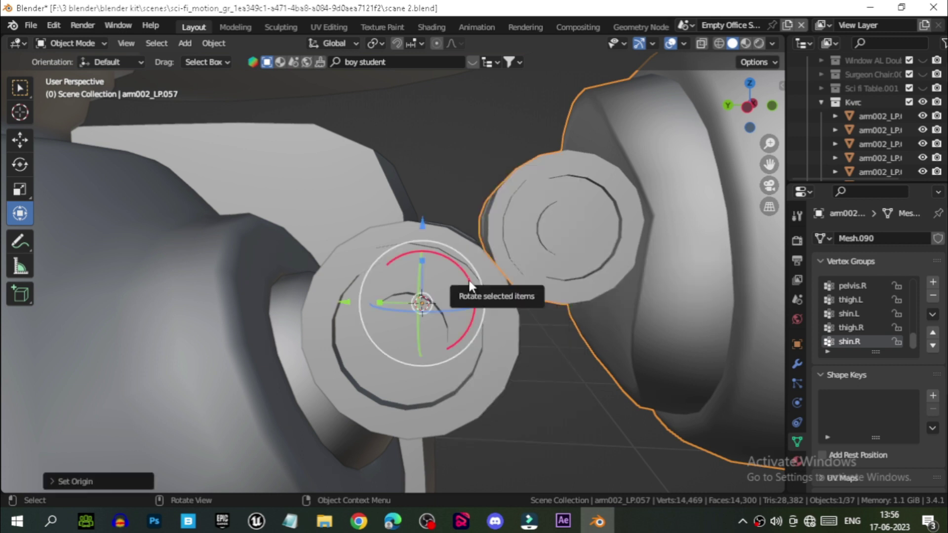
Rotate both robot arms down to its sides around the shoulders
{"action": "left_click_drag", "start_coordinate": [469, 285], "coordinate": [499, 293]}
{"action": "scroll", "coordinate": [499, 292], "scroll_direction": "down", "scroll_amount": 4}
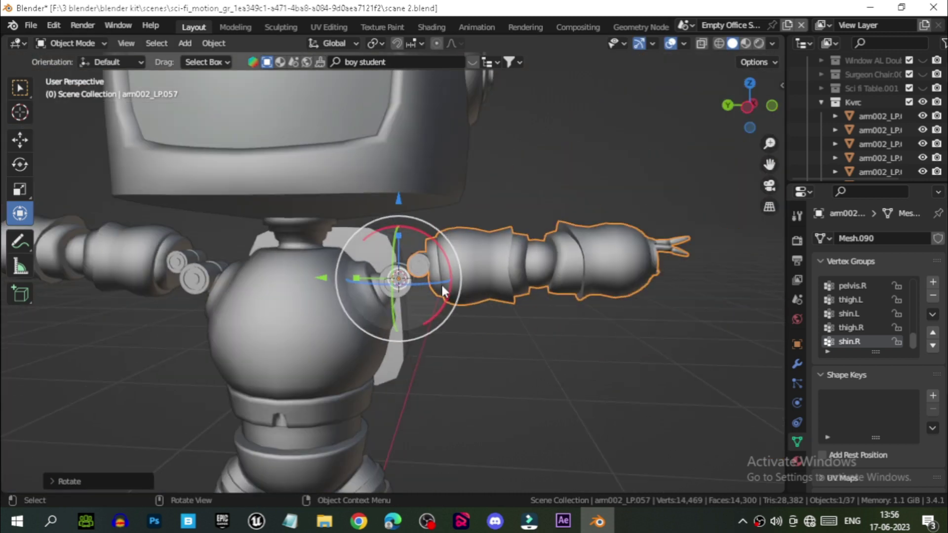
{"action": "left_click_drag", "start_coordinate": [449, 259], "coordinate": [434, 337]}
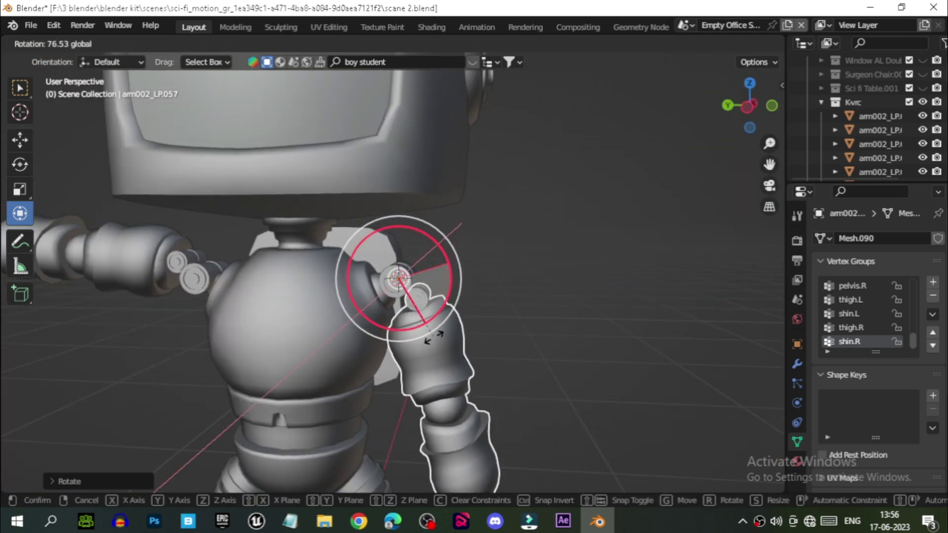
{"action": "left_click_drag", "start_coordinate": [434, 338], "coordinate": [459, 351]}
{"action": "scroll", "coordinate": [458, 351], "scroll_direction": "down", "scroll_amount": 3}
{"action": "scroll", "coordinate": [458, 351], "scroll_direction": "down", "scroll_amount": 2}
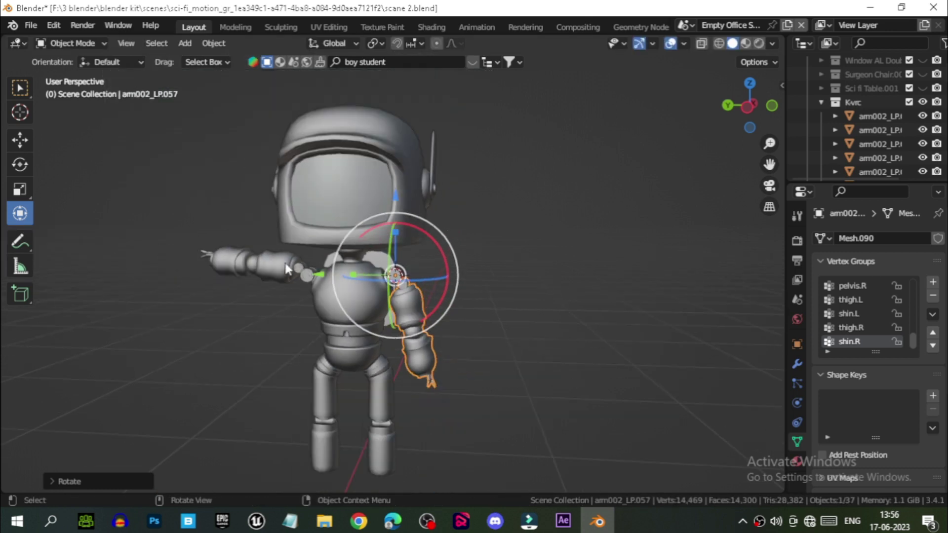
{"action": "left_click", "coordinate": [289, 269]}
{"action": "mouse_move", "coordinate": [353, 246]}
{"action": "left_mouse_down"}
{"action": "mouse_move", "coordinate": [290, 213]}
{"action": "mouse_move", "coordinate": [306, 232]}
{"action": "left_mouse_up"}
{"action": "scroll", "coordinate": [432, 322], "scroll_direction": "down", "scroll_amount": 2}
{"action": "key", "text": "KP_Divide"}
{"action": "left_click", "coordinate": [529, 236]}
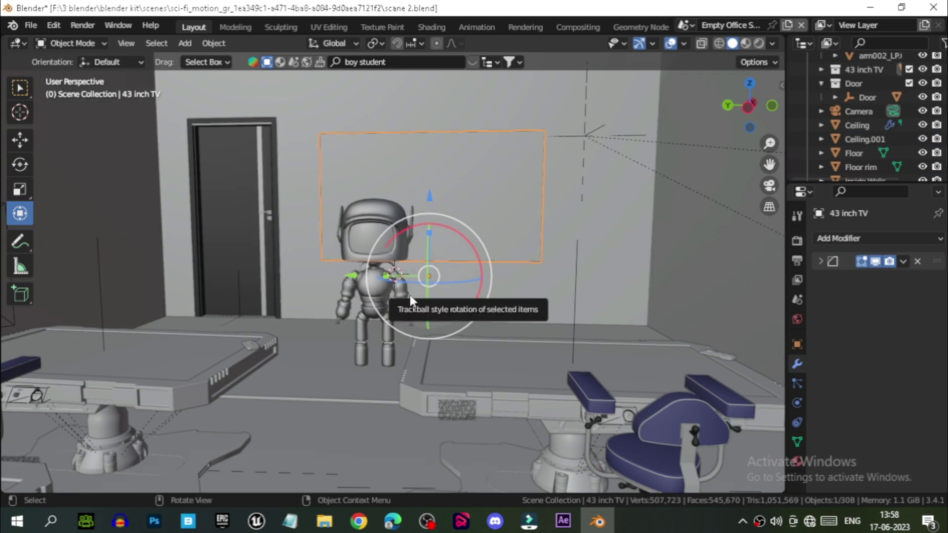
Scale the 43 inch TV, then look through the scene camera to frame the classroom
{"action": "key", "text": "s"}
{"action": "left_click", "coordinate": [429, 326]}
{"action": "key", "text": "KP_0"}
{"action": "key", "text": "n"}
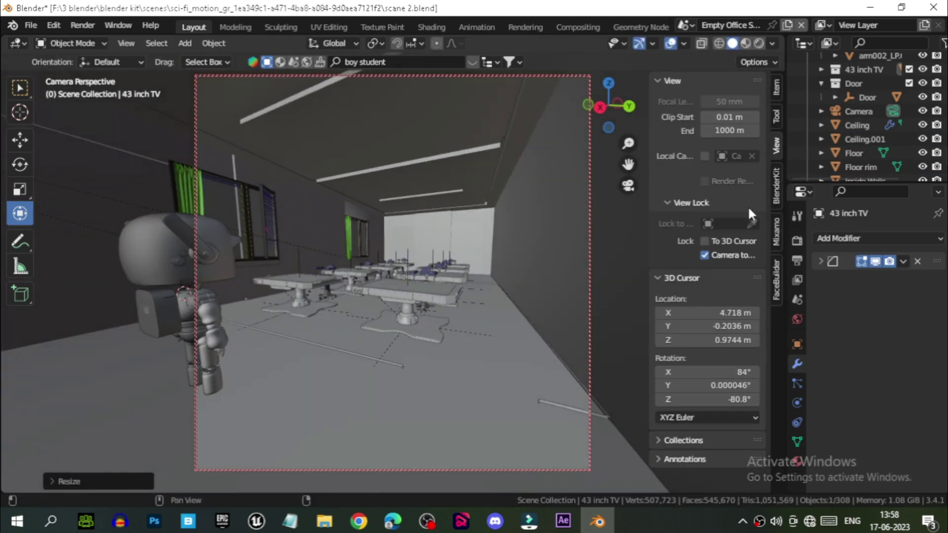
{"action": "mouse_move", "coordinate": [495, 315]}
{"action": "middle_mouse_down"}
{"action": "mouse_move", "coordinate": [441, 316]}
{"action": "mouse_move", "coordinate": [582, 282]}
{"action": "middle_mouse_up"}
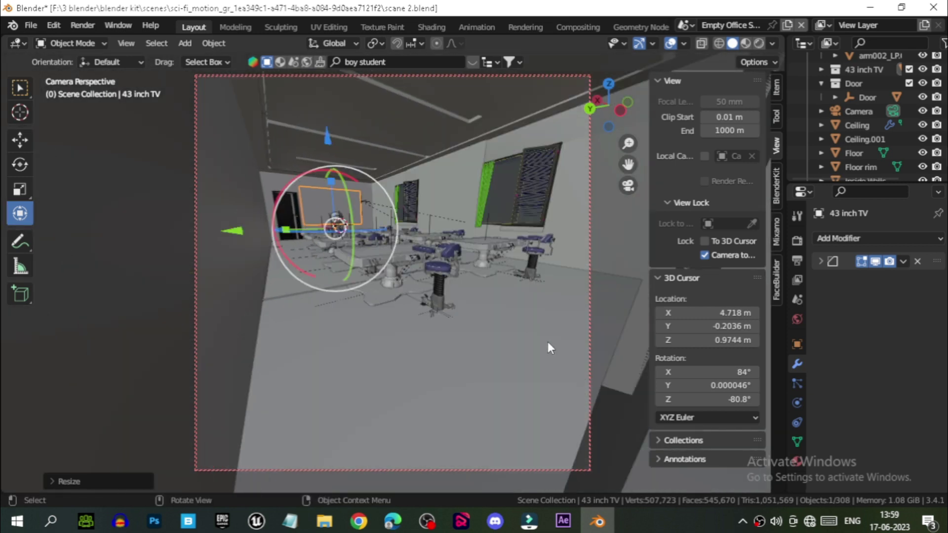
{"action": "mouse_move", "coordinate": [519, 325]}
{"action": "middle_mouse_down"}
{"action": "mouse_move", "coordinate": [529, 336]}
{"action": "mouse_move", "coordinate": [617, 205]}
{"action": "middle_mouse_up"}
{"action": "key", "text": "Escape"}
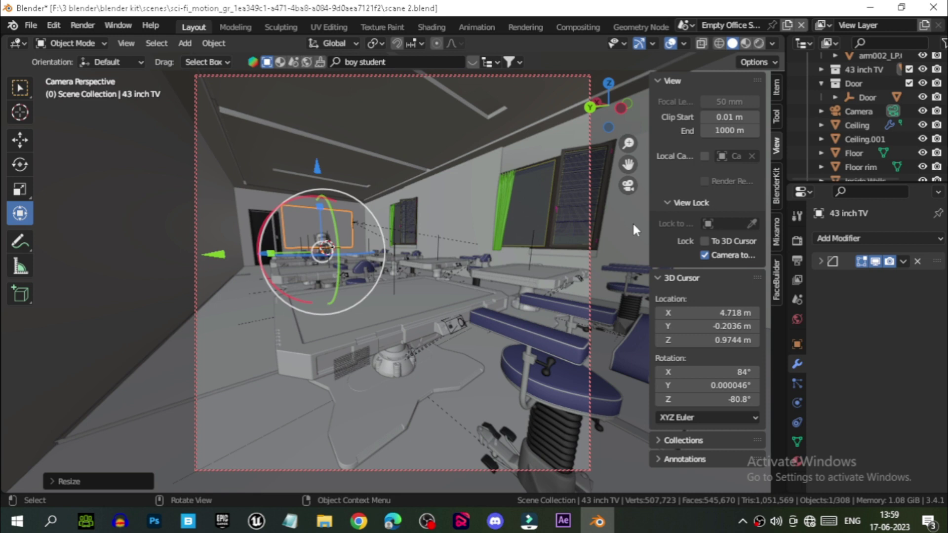
Set the scene camera's focal length to 20 mm and bring up the material settings
{"action": "scroll", "coordinate": [622, 246], "scroll_direction": "down", "scroll_amount": 5}
{"action": "left_click", "coordinate": [590, 291]}
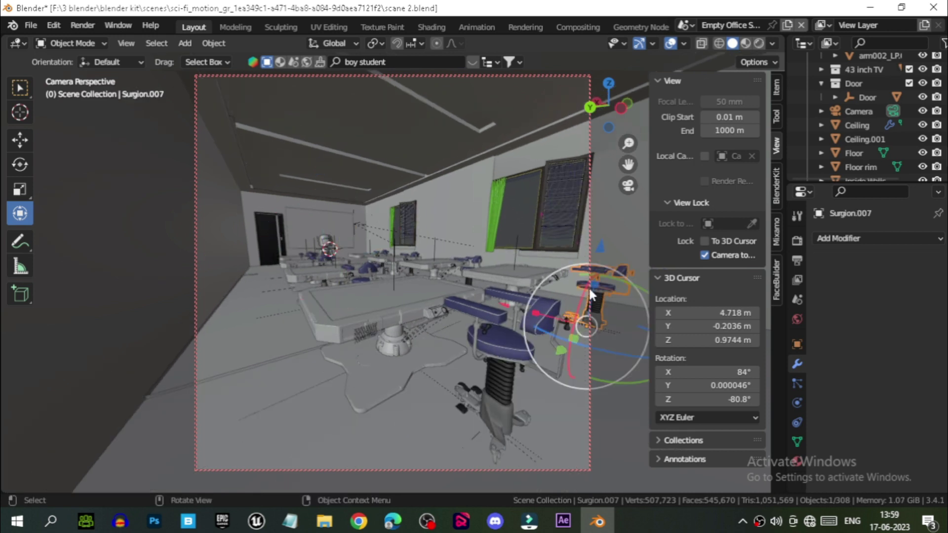
{"action": "left_click", "coordinate": [590, 212]}
{"action": "left_click", "coordinate": [797, 403]}
{"action": "mouse_move", "coordinate": [894, 305]}
{"action": "left_mouse_down"}
{"action": "mouse_move", "coordinate": [914, 305]}
{"action": "mouse_move", "coordinate": [884, 306]}
{"action": "left_mouse_up"}
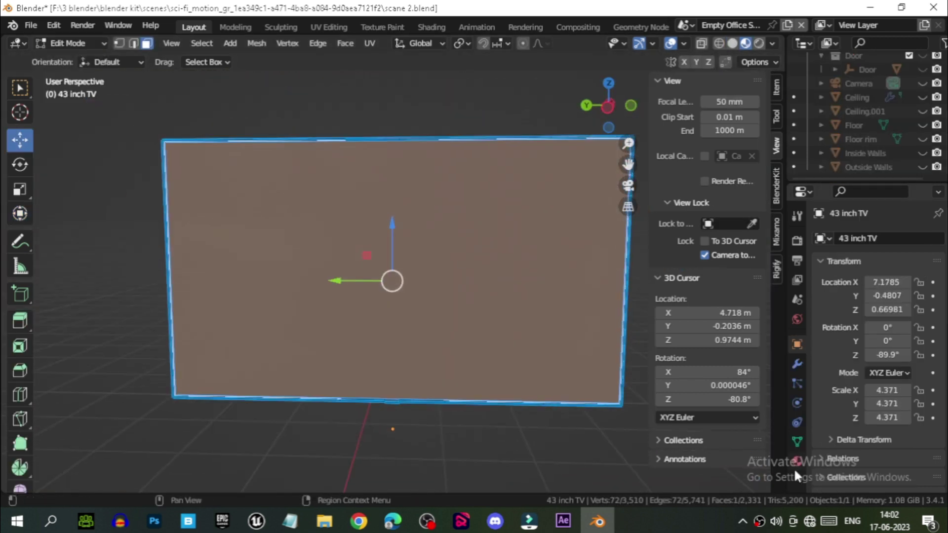
{"action": "left_click", "coordinate": [796, 463]}
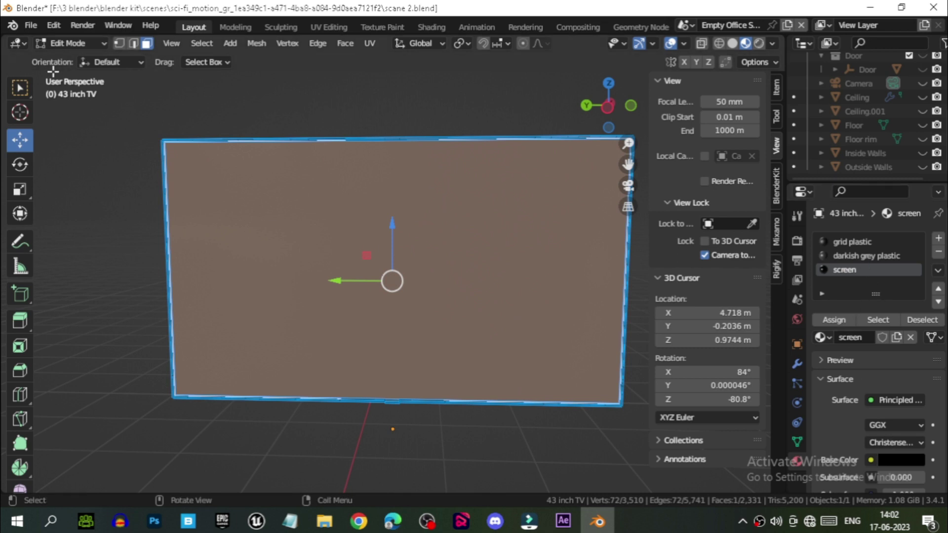
Split the 3D view and turn the left area into a Shader Editor
{"action": "left_click_drag", "start_coordinate": [8, 33], "coordinate": [380, 148]}
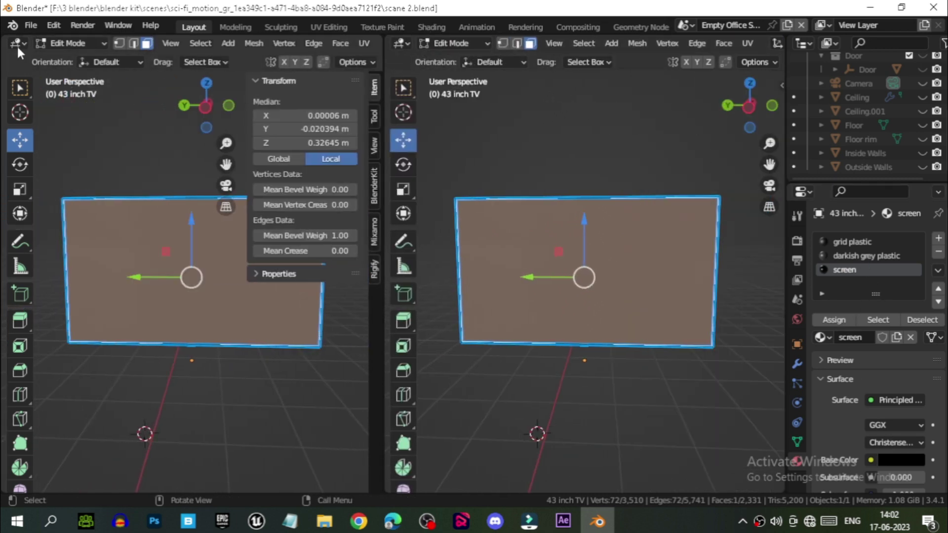
{"action": "left_click", "coordinate": [17, 45]}
{"action": "left_click", "coordinate": [48, 174]}
Add an Image Texture node loading SharedScreenshotdsd.jpg from the Documents folder
{"action": "left_click", "coordinate": [167, 43]}
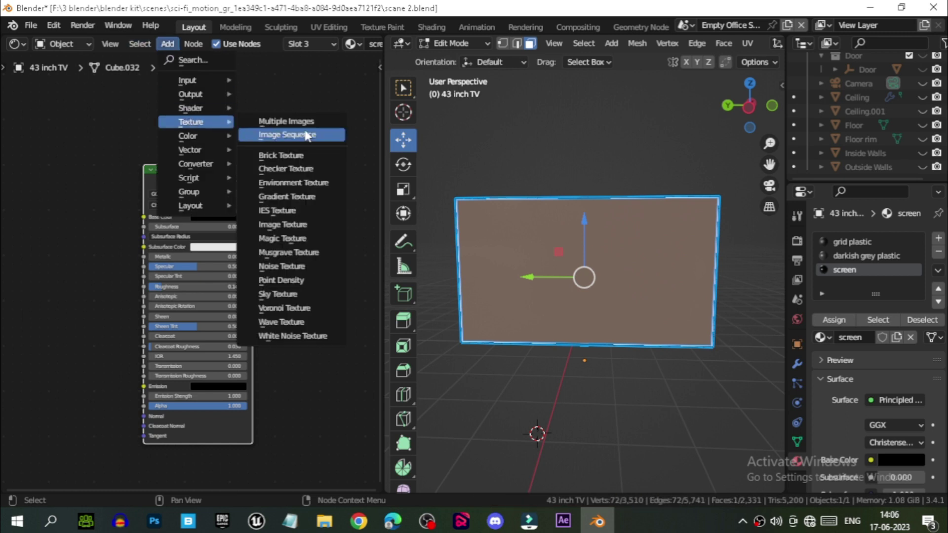
{"action": "left_click", "coordinate": [309, 122]}
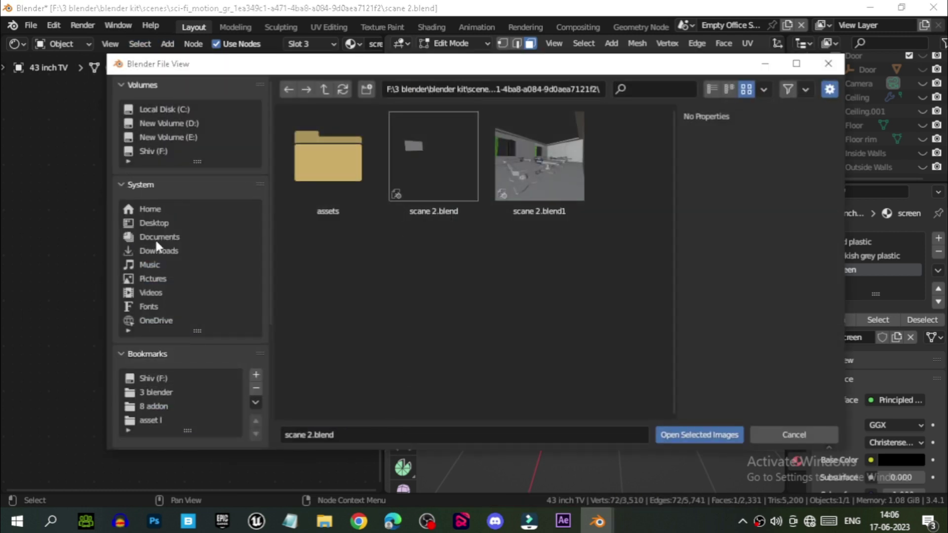
{"action": "left_click", "coordinate": [156, 241]}
{"action": "scroll", "coordinate": [375, 257], "scroll_direction": "down", "scroll_amount": 3}
{"action": "scroll", "coordinate": [376, 257], "scroll_direction": "down", "scroll_amount": 3}
{"action": "scroll", "coordinate": [365, 237], "scroll_direction": "down", "scroll_amount": 3}
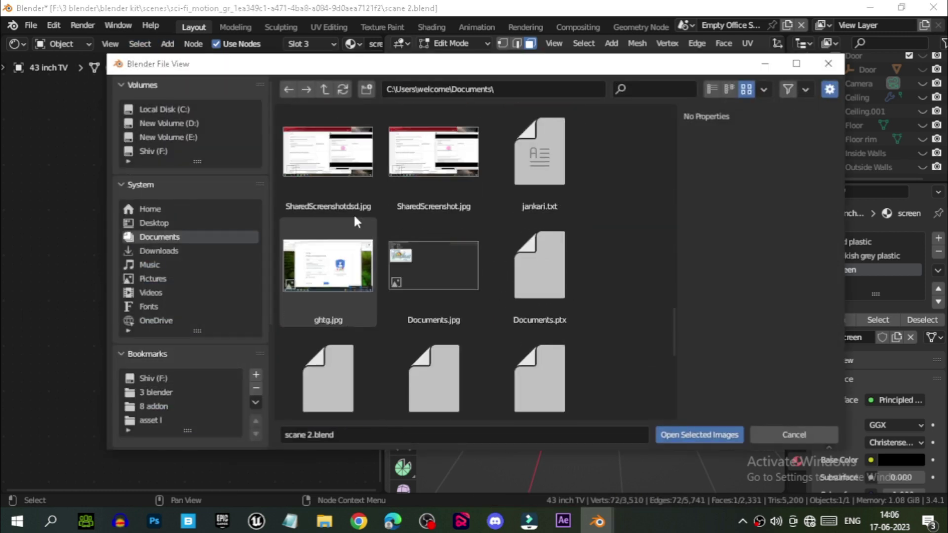
{"action": "left_click", "coordinate": [354, 171]}
{"action": "left_click", "coordinate": [688, 430]}
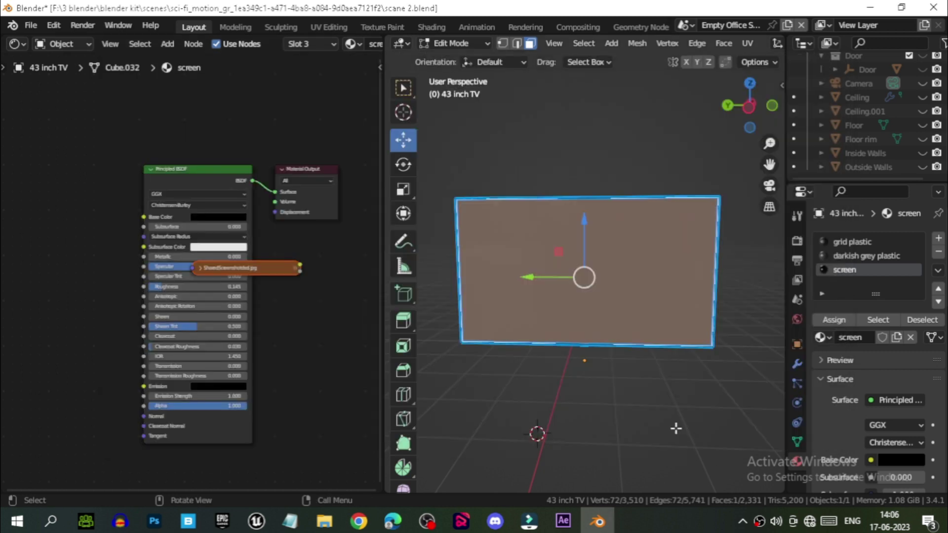
Place the image node left of Principled BSDF and link its colour to Base Color
{"action": "left_click", "coordinate": [204, 268]}
{"action": "left_click_drag", "start_coordinate": [227, 268], "coordinate": [52, 197]}
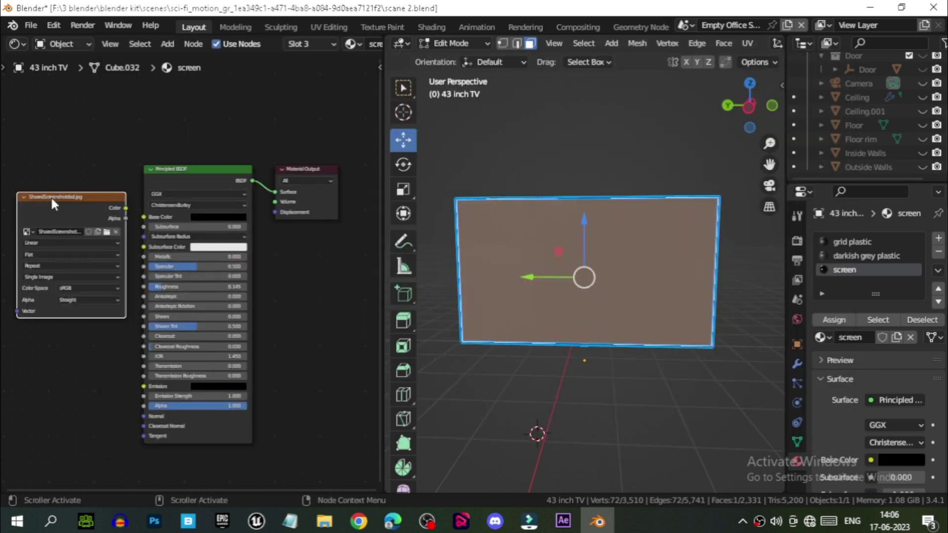
{"action": "left_click_drag", "start_coordinate": [126, 208], "coordinate": [143, 217]}
{"action": "scroll", "coordinate": [188, 269], "scroll_direction": "up", "scroll_amount": 2}
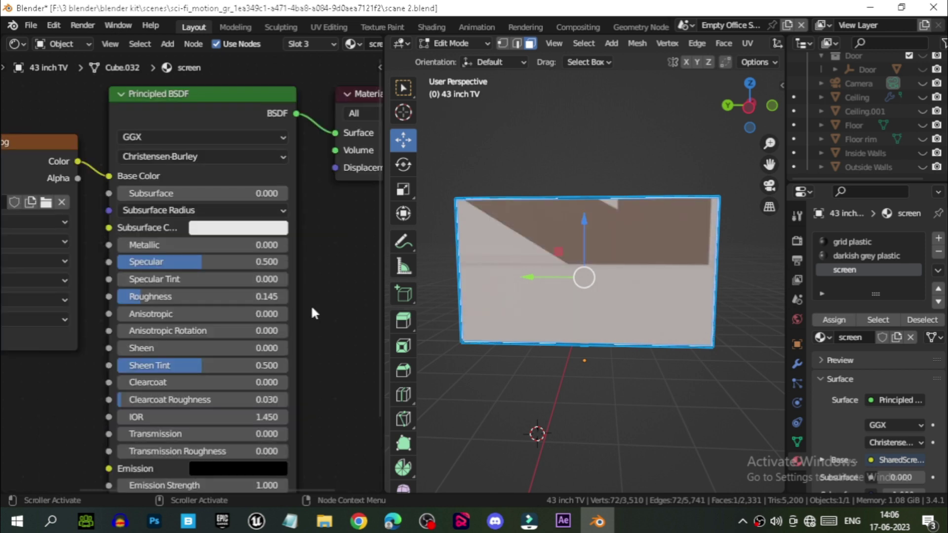
{"action": "scroll", "coordinate": [131, 256], "scroll_direction": "down", "scroll_amount": 2}
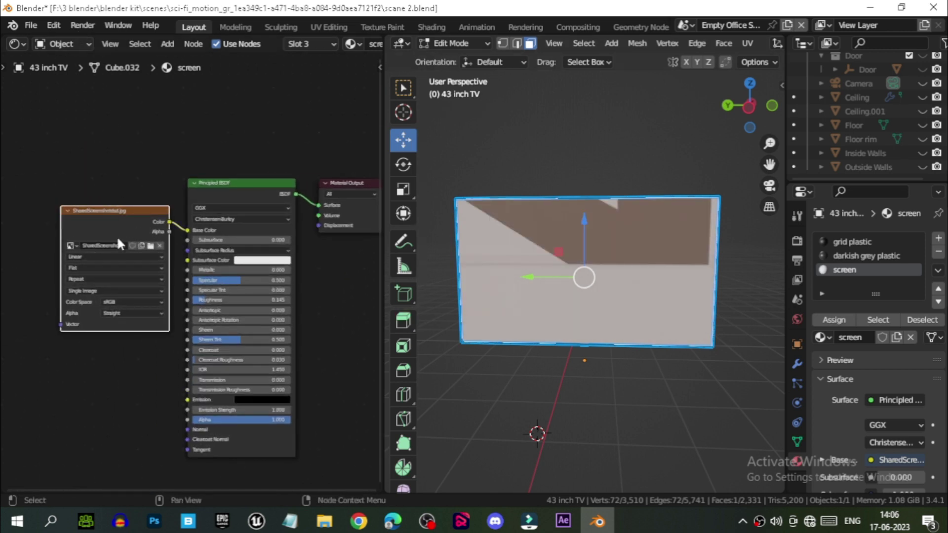
{"action": "left_click", "coordinate": [53, 26]}
Confirm Node Wrangler is enabled, then add Texture Coordinate and Mapping nodes to the image
{"action": "left_click", "coordinate": [79, 220]}
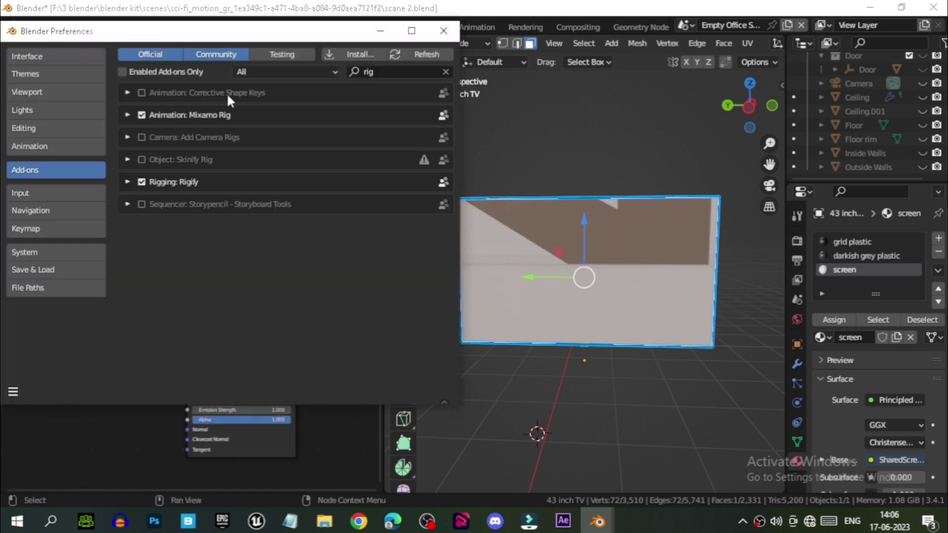
{"action": "type", "text": "no"}
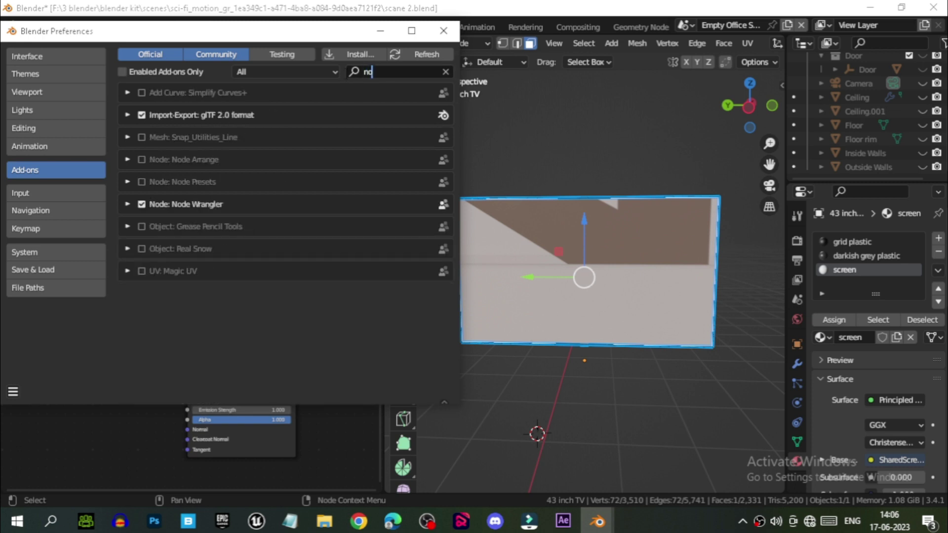
{"action": "type", "text": "de"}
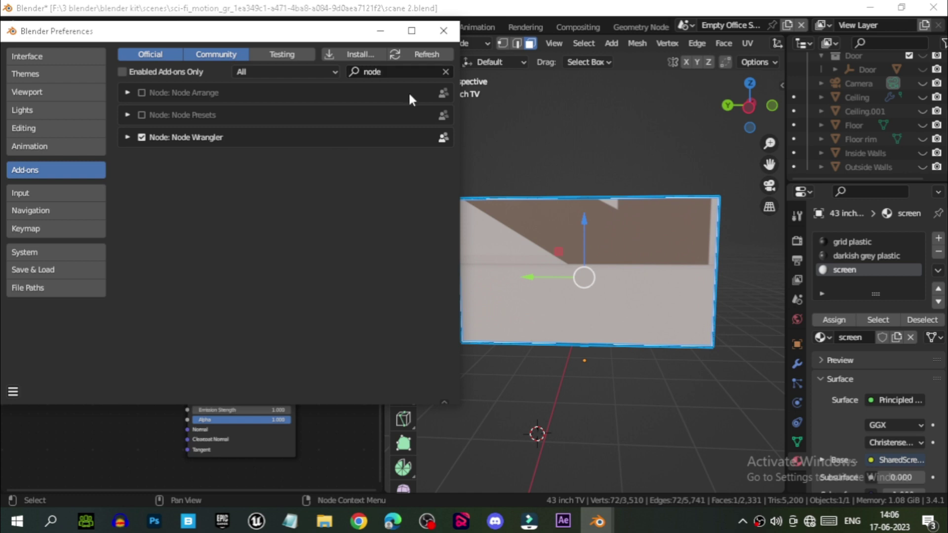
{"action": "key", "text": "alt+F4"}
{"action": "key", "text": "ctrl+t"}
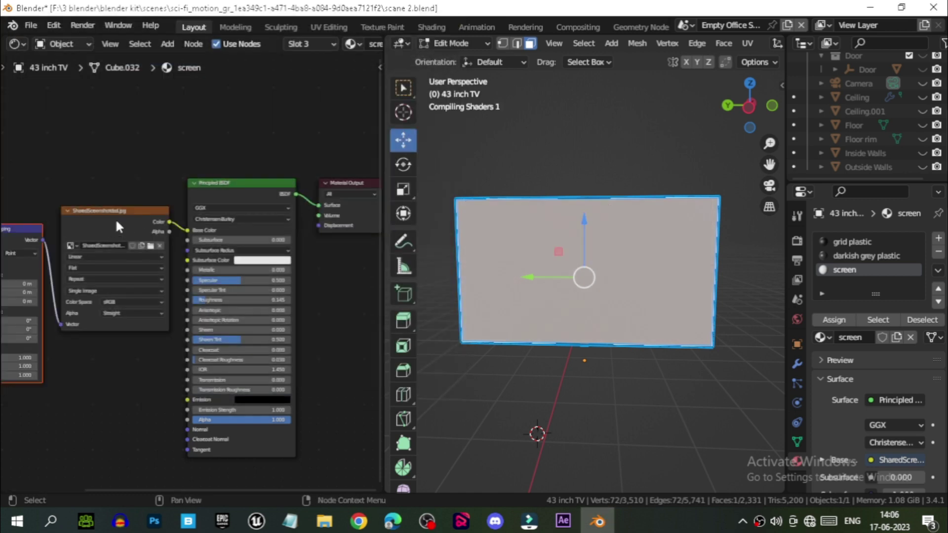
{"action": "scroll", "coordinate": [124, 208], "scroll_direction": "down", "scroll_amount": 2}
Project the TV screen's UVs from the current view
{"action": "scroll", "coordinate": [189, 154], "scroll_direction": "up", "scroll_amount": 5}
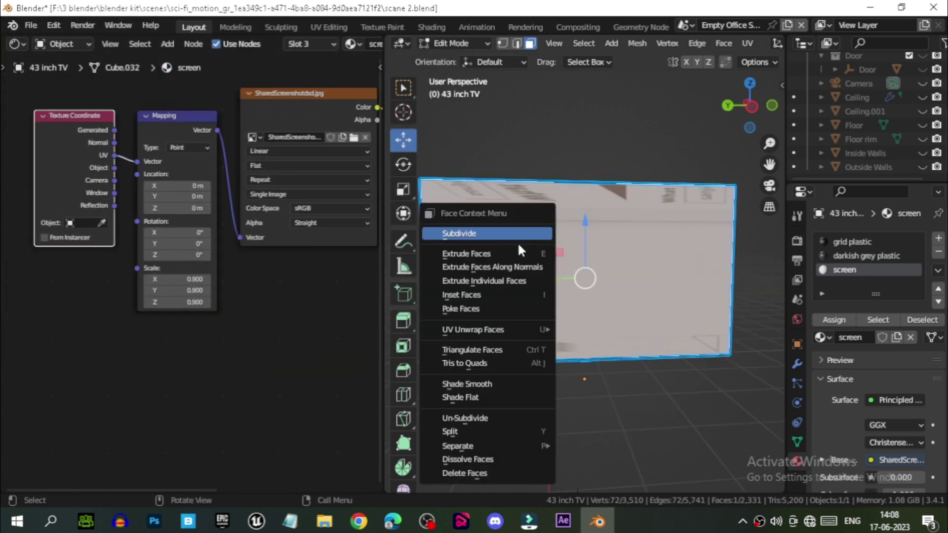
{"action": "left_click", "coordinate": [747, 43]}
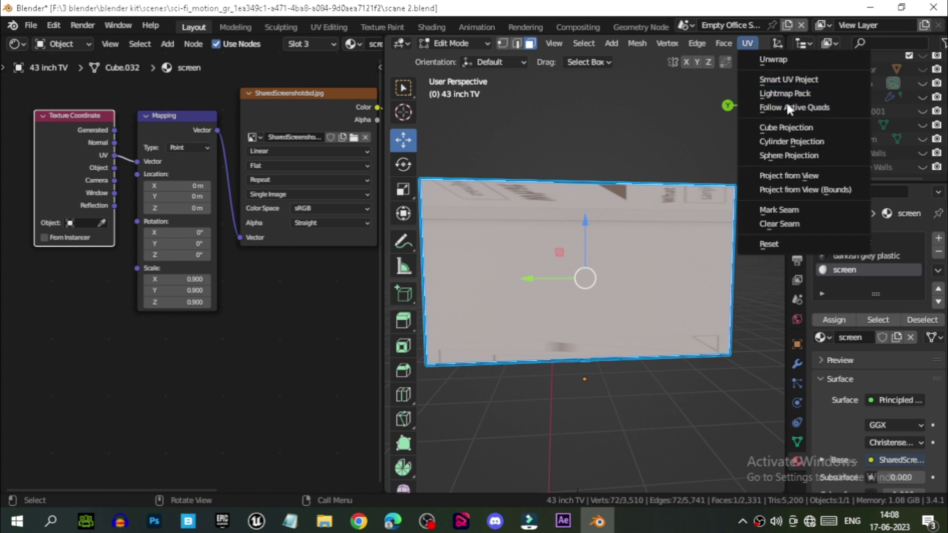
{"action": "left_click", "coordinate": [796, 180]}
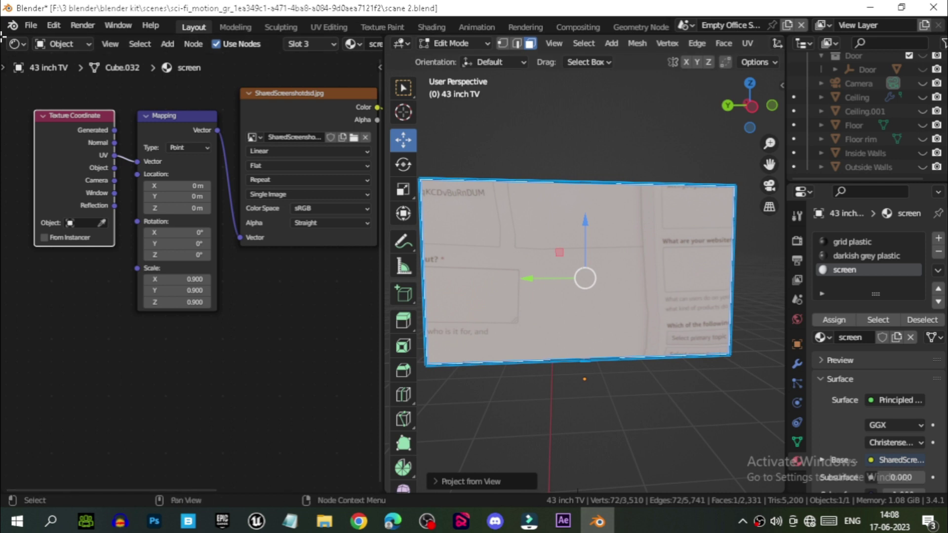
Split the node area and make the lower part a taller UV Editor
{"action": "left_click_drag", "start_coordinate": [3, 36], "coordinate": [15, 299]}
{"action": "left_click", "coordinate": [16, 309]}
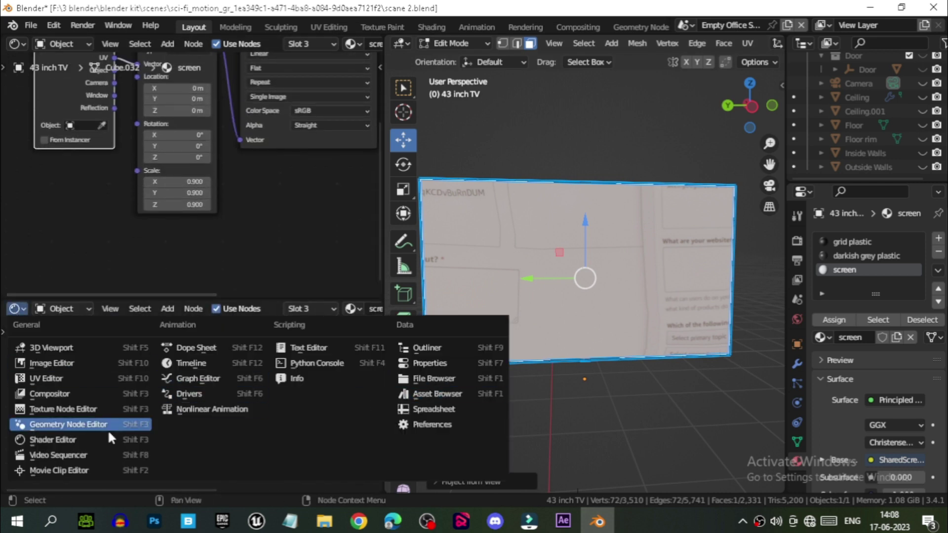
{"action": "left_click", "coordinate": [50, 379]}
{"action": "left_click_drag", "start_coordinate": [128, 299], "coordinate": [129, 167]}
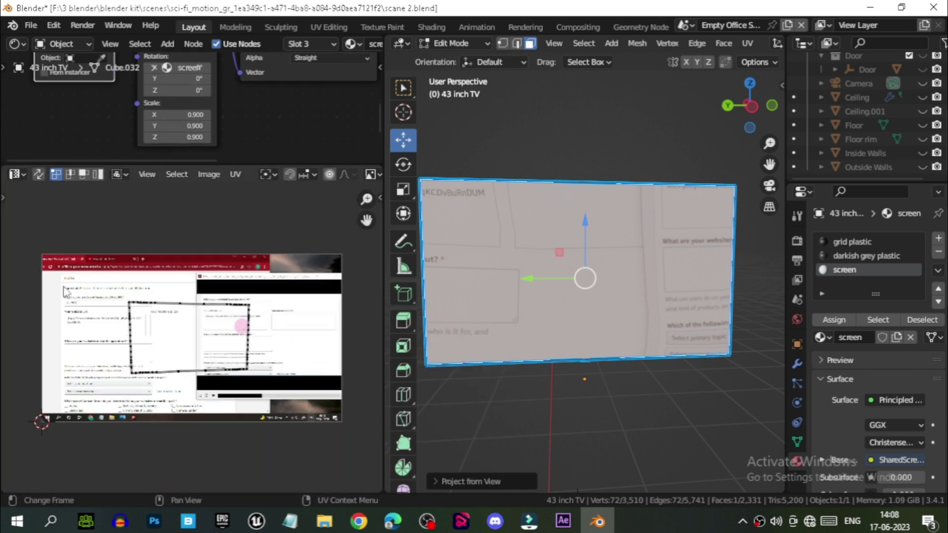
Unwrap, rotate, scale and move the screen's UV island to cover the whole image
{"action": "key", "text": "a"}
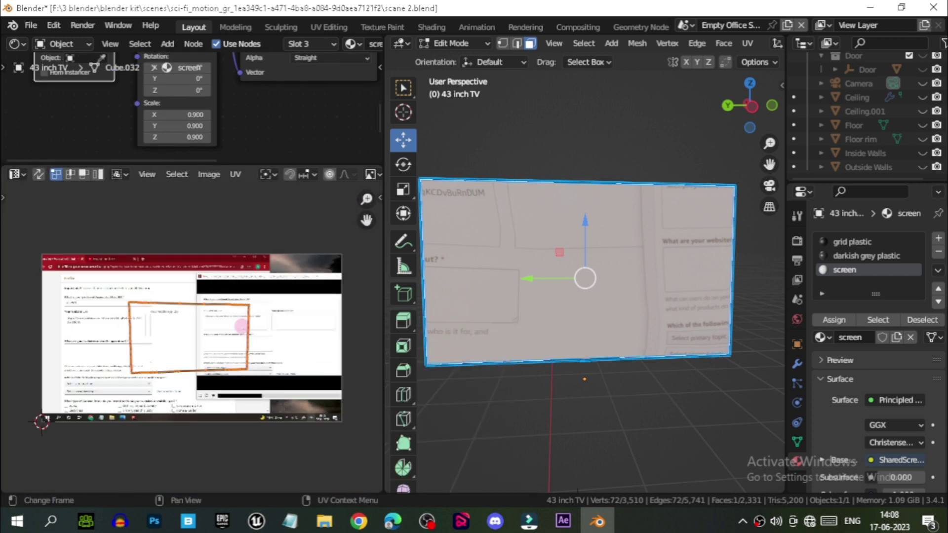
{"action": "key", "text": "s"}
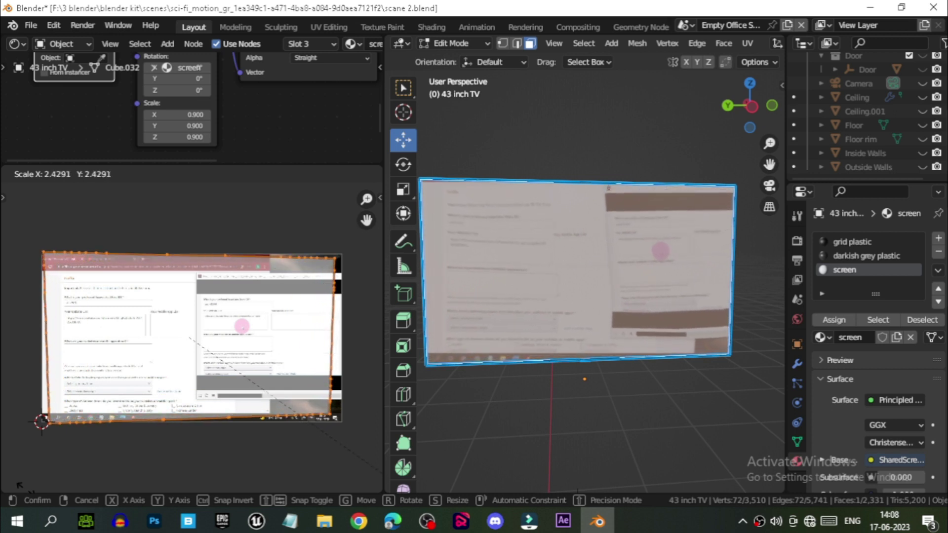
{"action": "left_click", "coordinate": [2, 365]}
{"action": "right_click", "coordinate": [198, 329]}
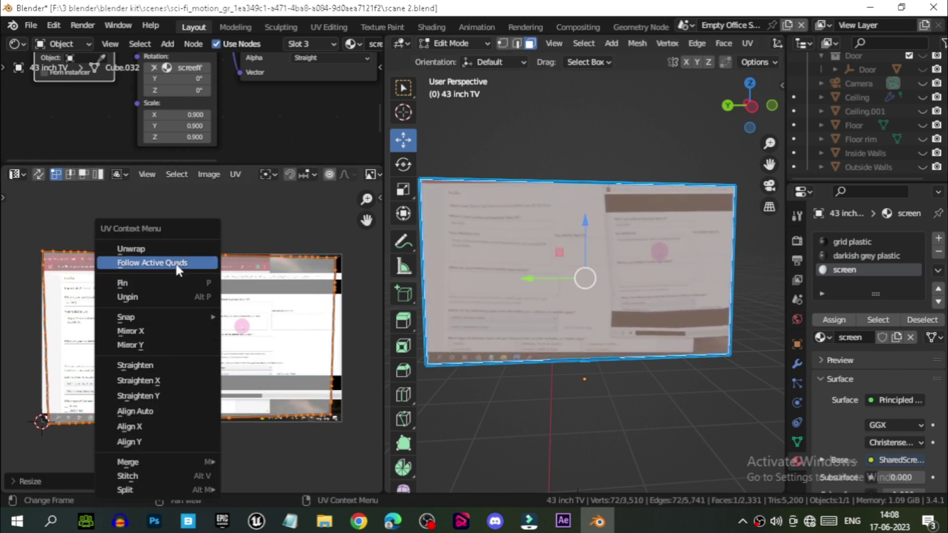
{"action": "left_click", "coordinate": [170, 247]}
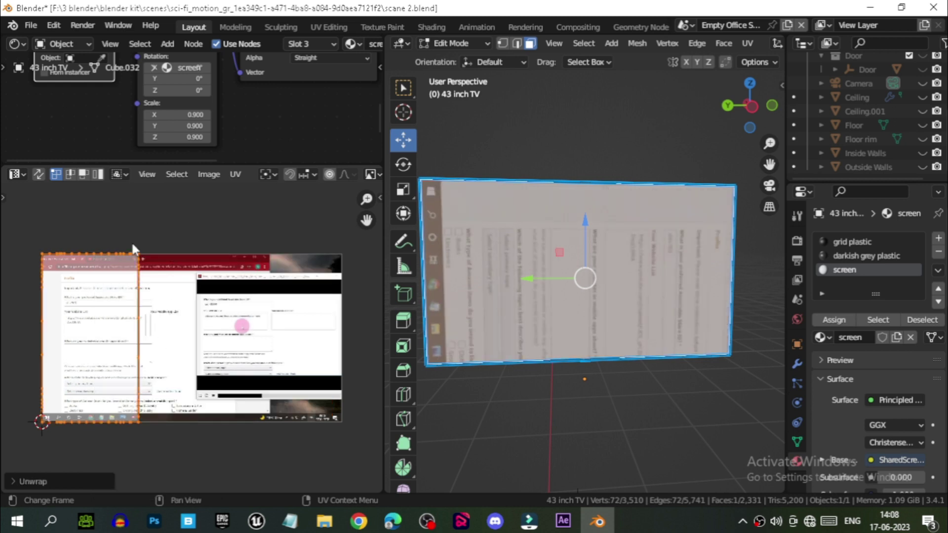
{"action": "key", "text": "r"}
{"action": "key", "text": "Return"}
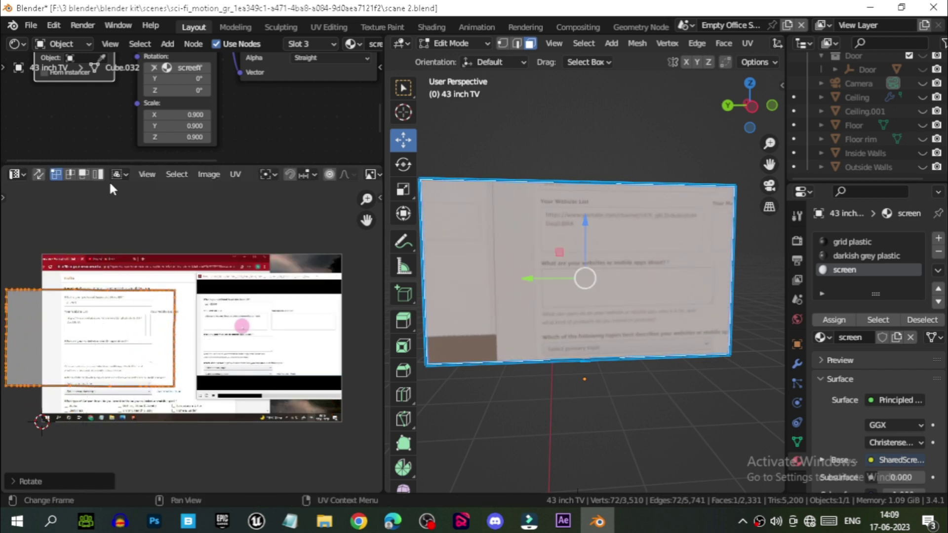
{"action": "key", "text": "s"}
{"action": "key", "text": "Return"}
{"action": "key", "text": "g"}
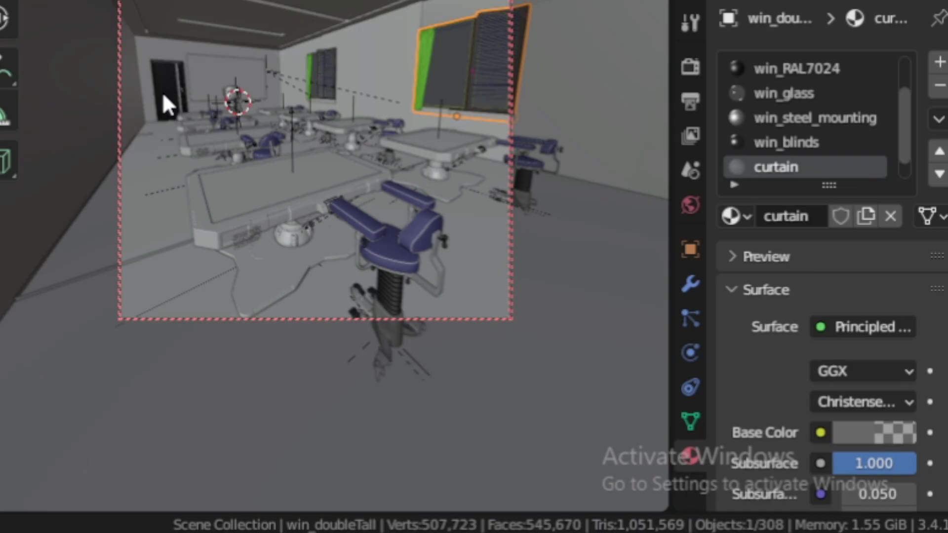
Limit the output frame range to frame 1
{"action": "left_click", "coordinate": [693, 105]}
{"action": "double_click", "coordinate": [871, 364]}
{"action": "key", "text": "Return"}
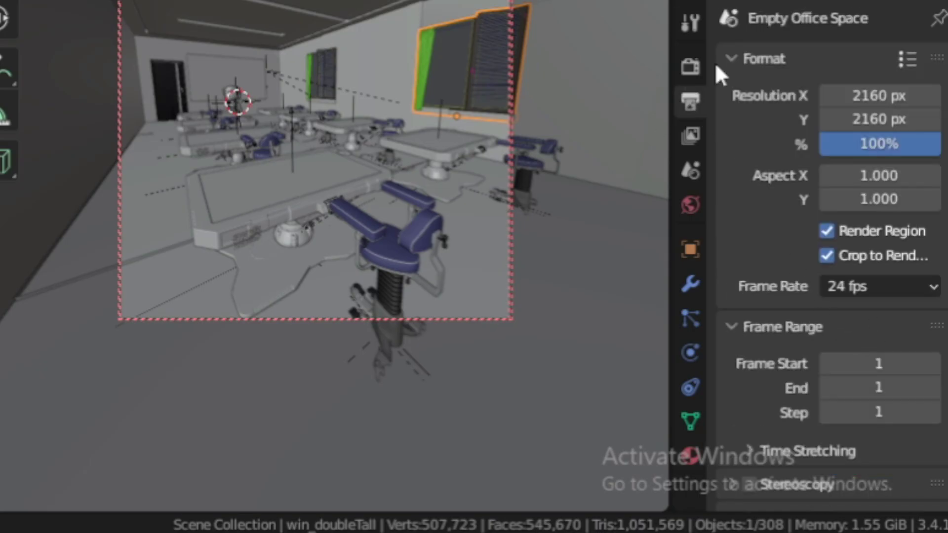
Set Cycles render Max Samples to 50
{"action": "left_click", "coordinate": [691, 67]}
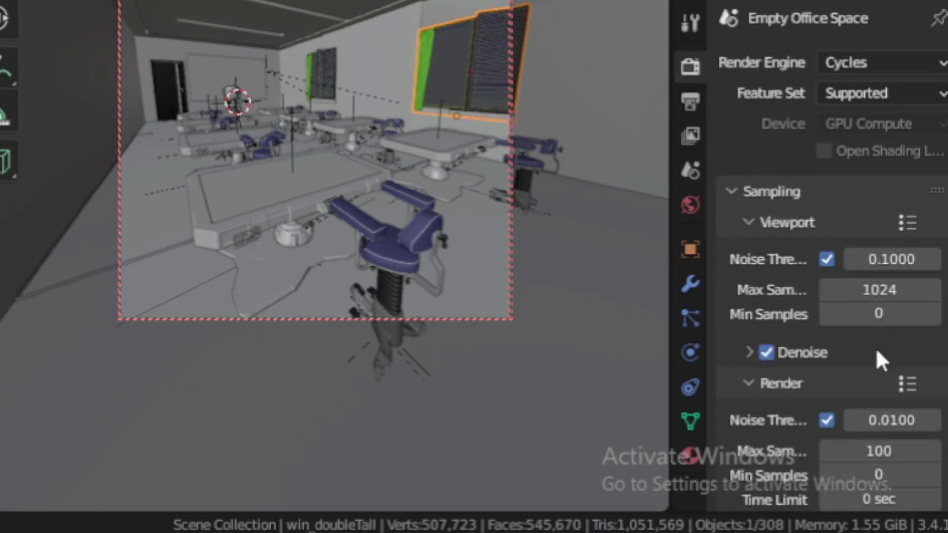
{"action": "scroll", "coordinate": [882, 435], "scroll_direction": "down", "scroll_amount": 2}
{"action": "left_click_drag", "start_coordinate": [880, 402], "coordinate": [850, 402]}
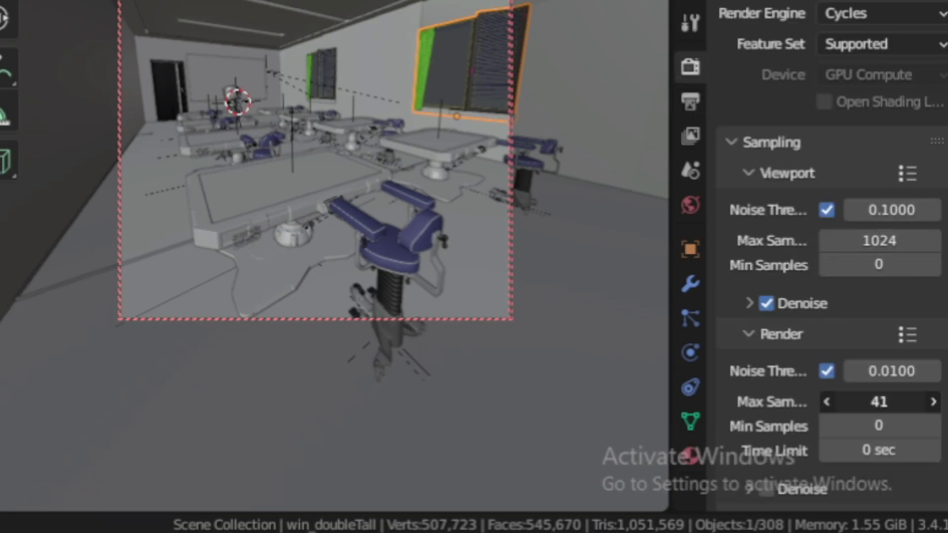
{"action": "left_click_drag", "start_coordinate": [880, 457], "coordinate": [884, 409]}
{"action": "left_click", "coordinate": [932, 401]}
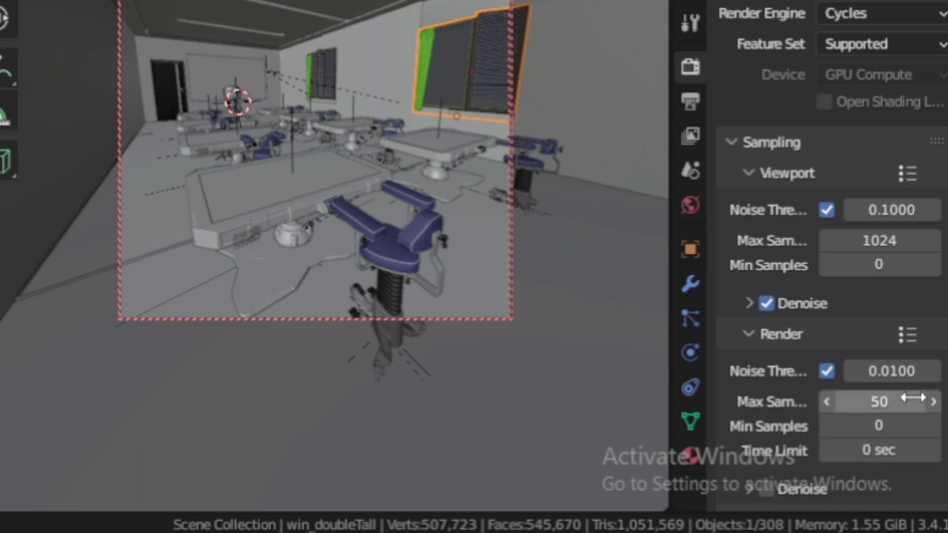
{"action": "scroll", "coordinate": [786, 485], "scroll_direction": "down", "scroll_amount": 2}
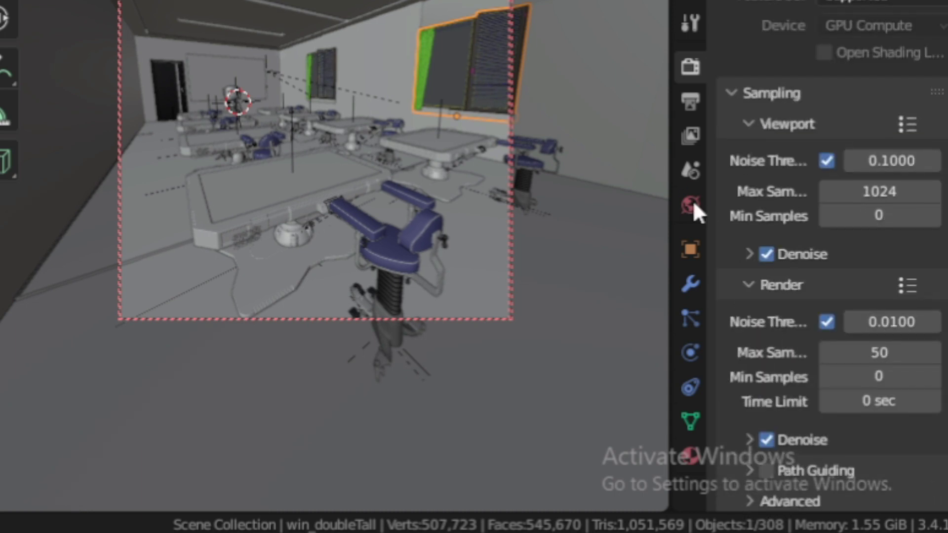
{"action": "left_click", "coordinate": [693, 204]}
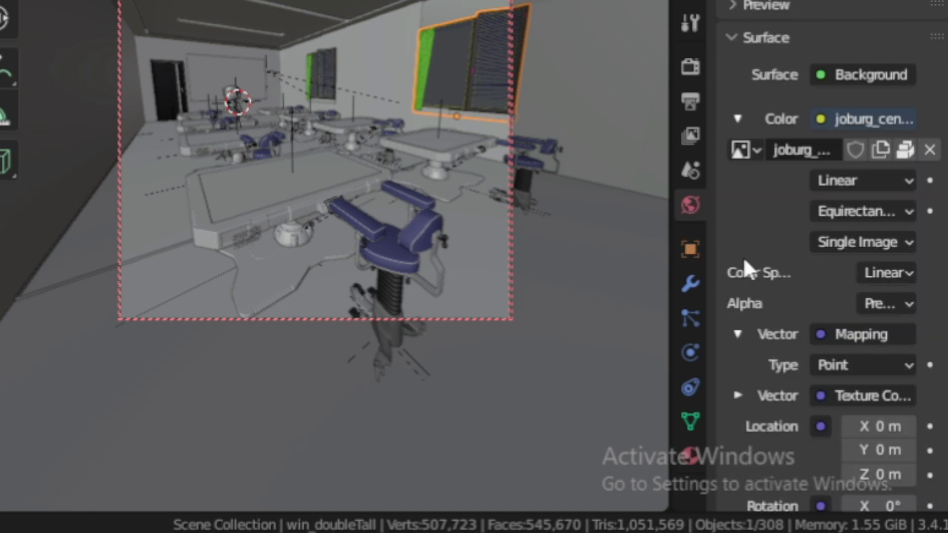